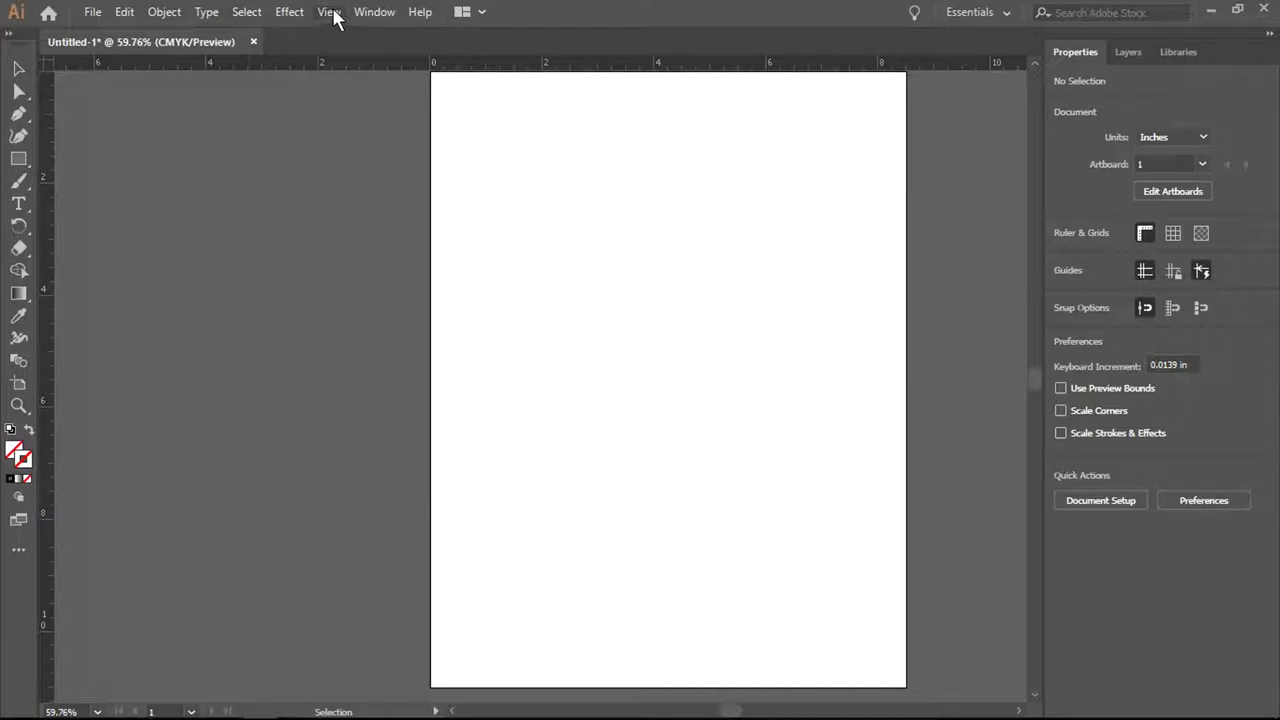
# - Hide the rulers, then show them again
pyautogui.click(330, 14)
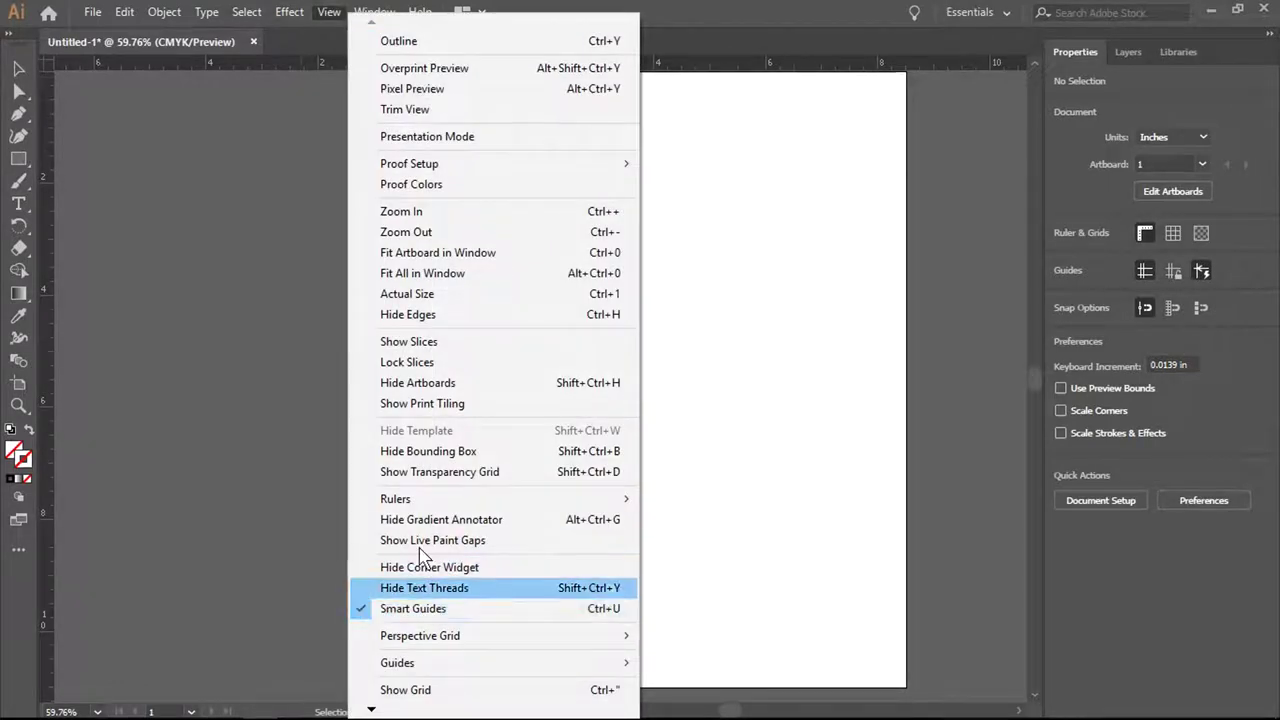
pyautogui.moveTo(401, 504)
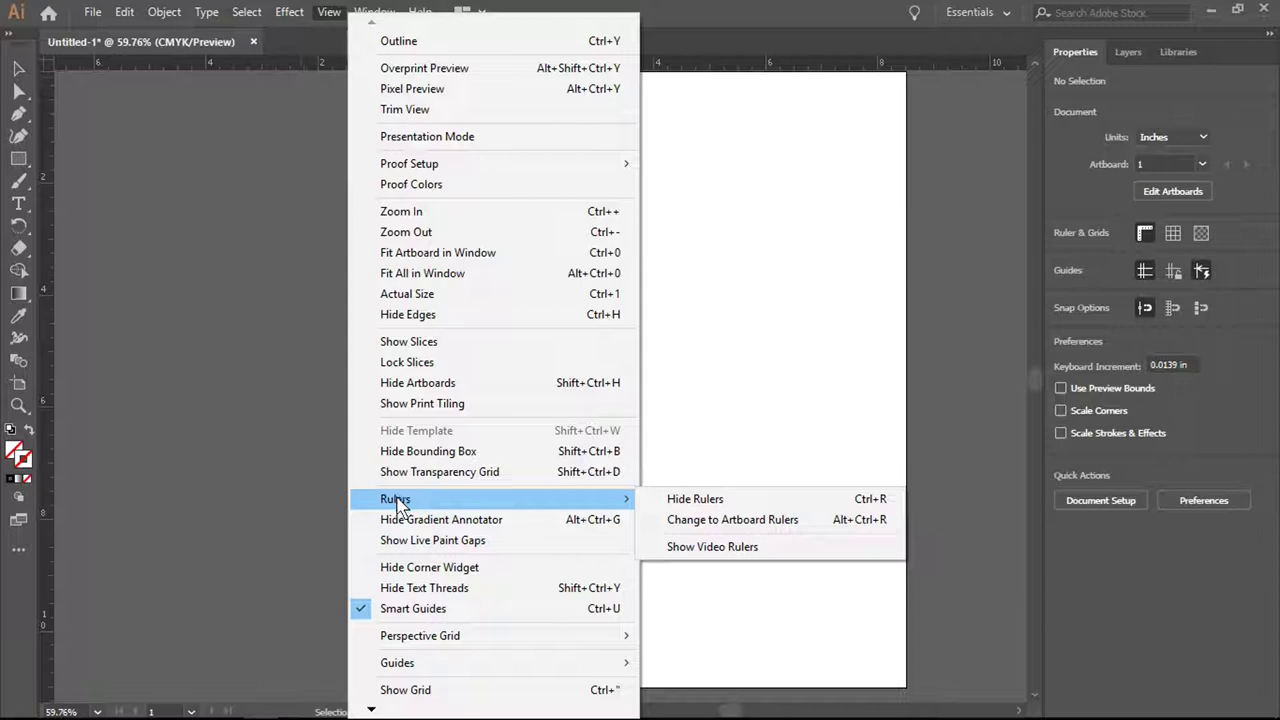
pyautogui.click(700, 503)
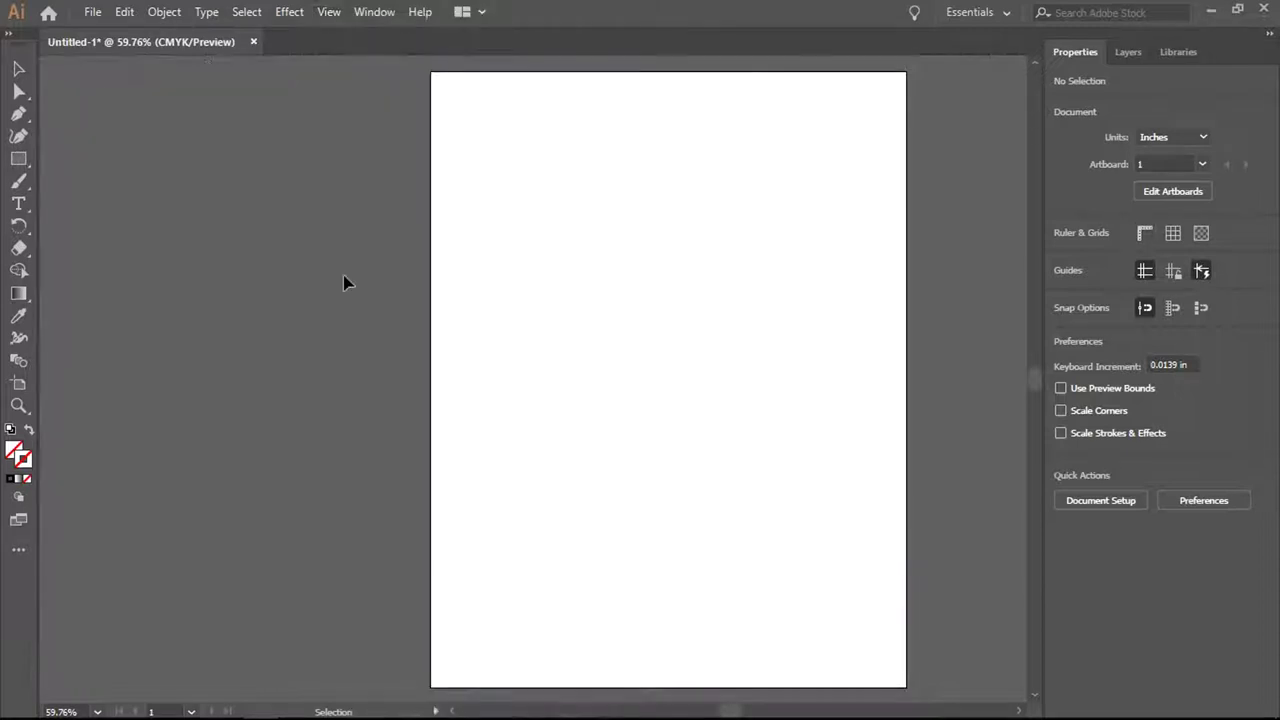
pyautogui.click(330, 15)
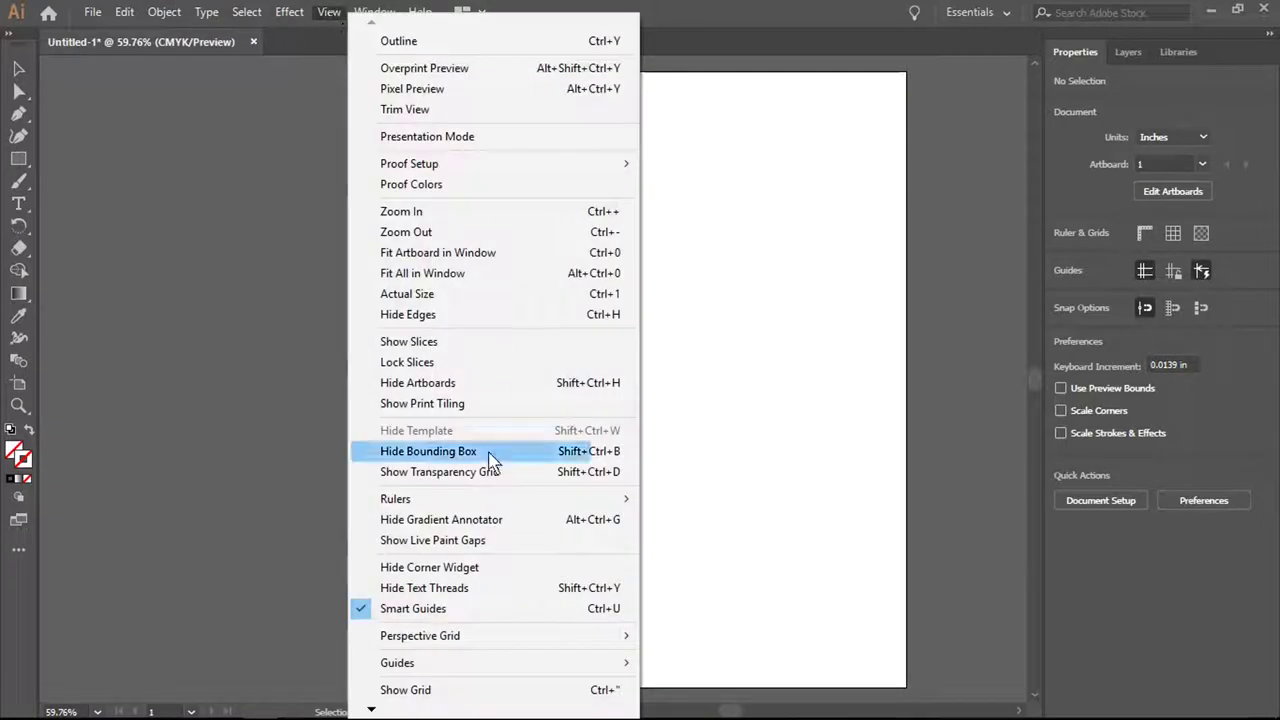
pyautogui.moveTo(401, 498)
pyautogui.click(688, 503)
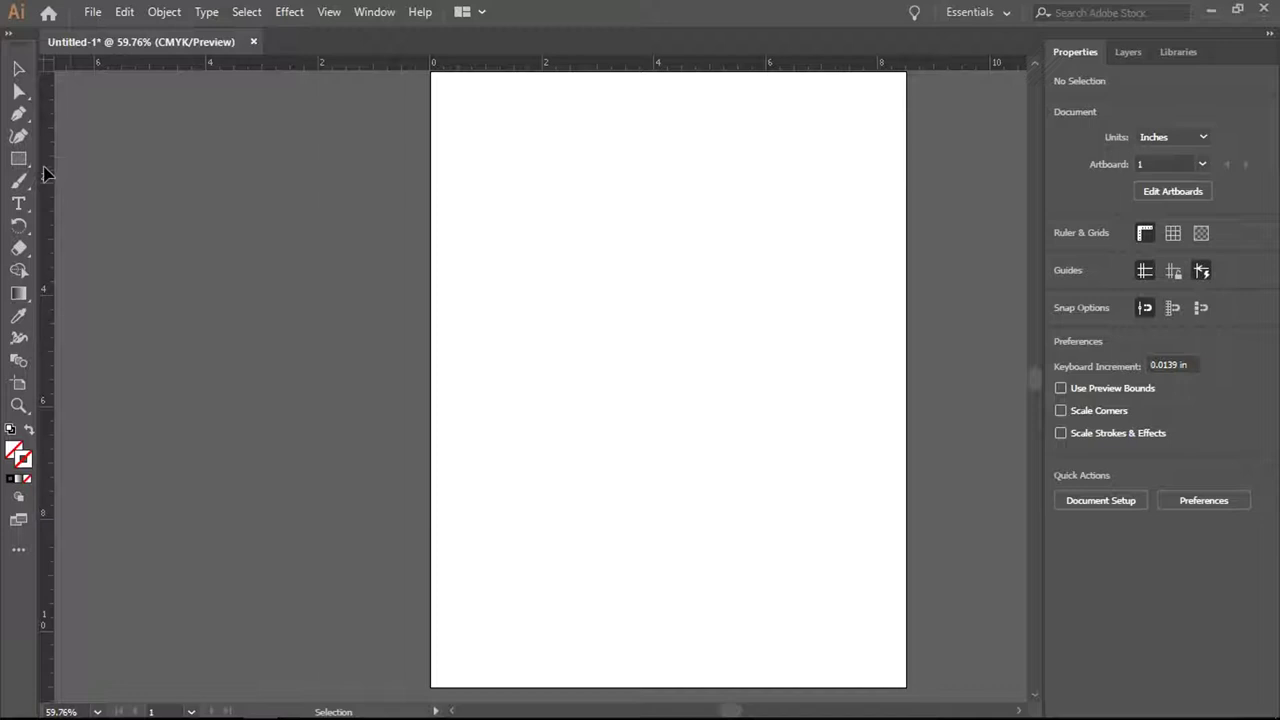
# - Add a vertical guide at X 0.25 in near the left page edge
pyautogui.moveTo(45, 177); pyautogui.dragTo(268, 230)
pyautogui.moveTo(536, 240); pyautogui.dragTo(637, 250)
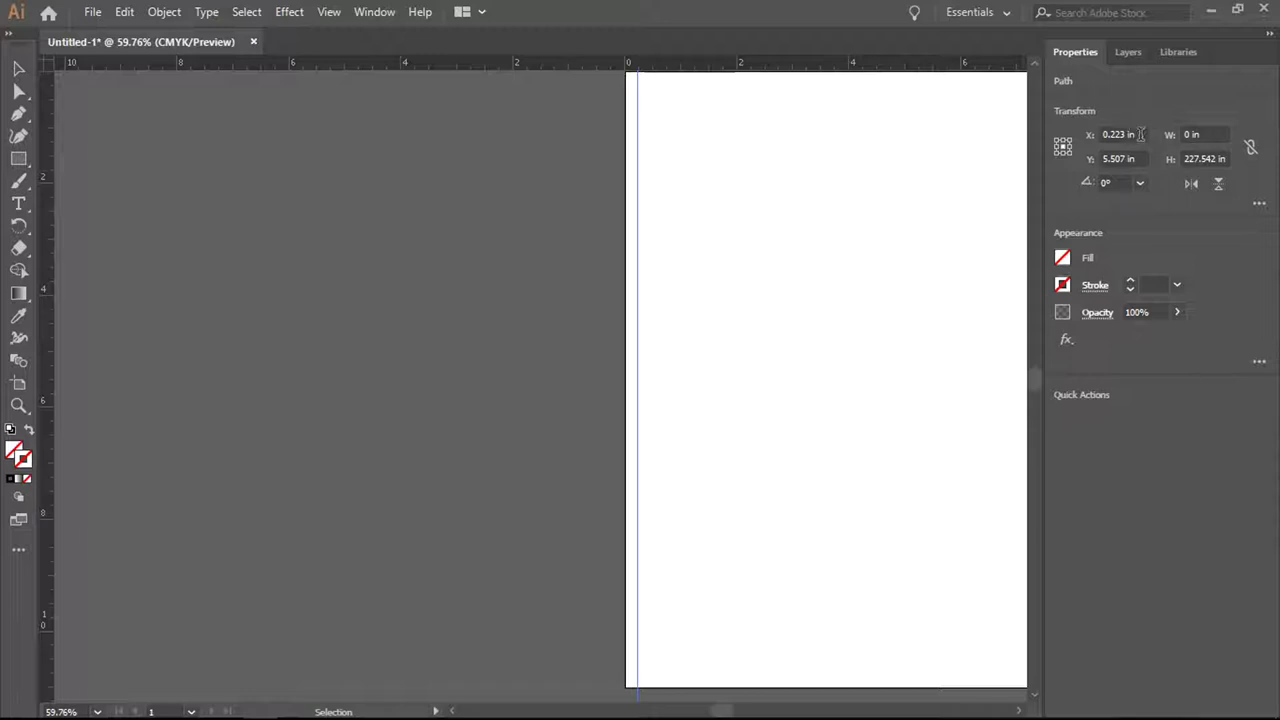
pyautogui.moveTo(1136, 134); pyautogui.dragTo(1098, 137)
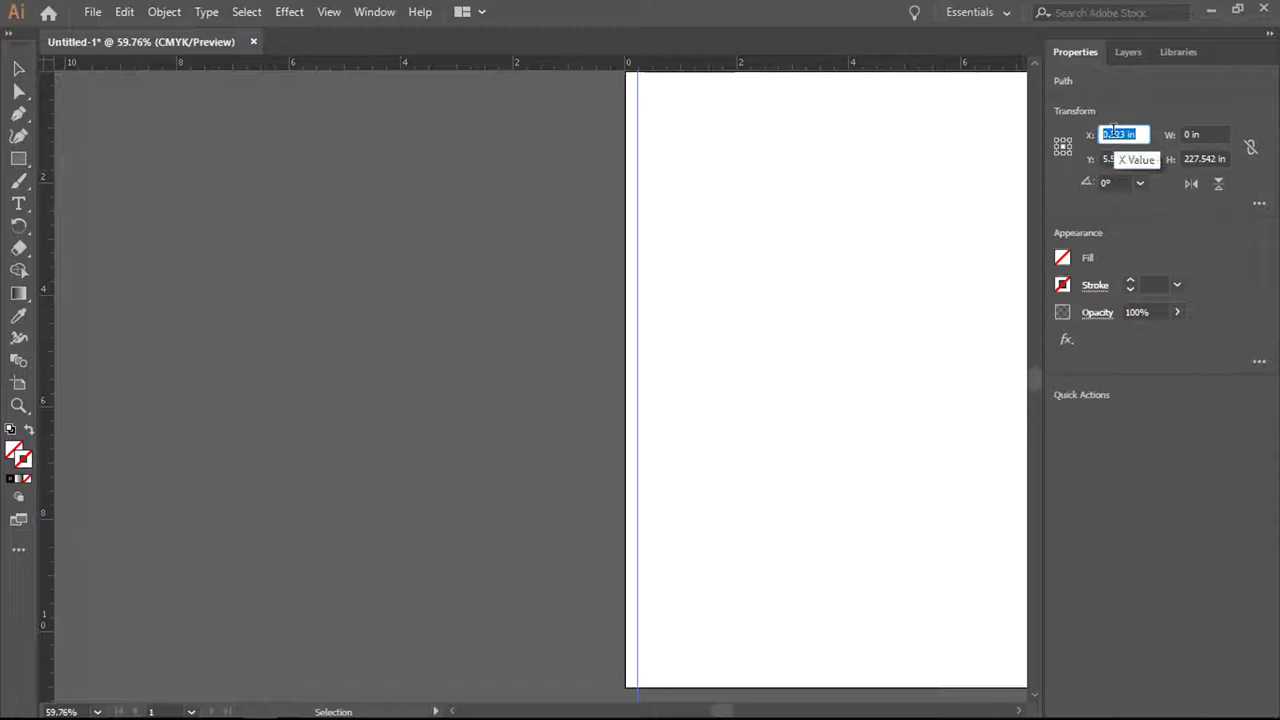
pyautogui.write('0.25')
pyautogui.press('Return')
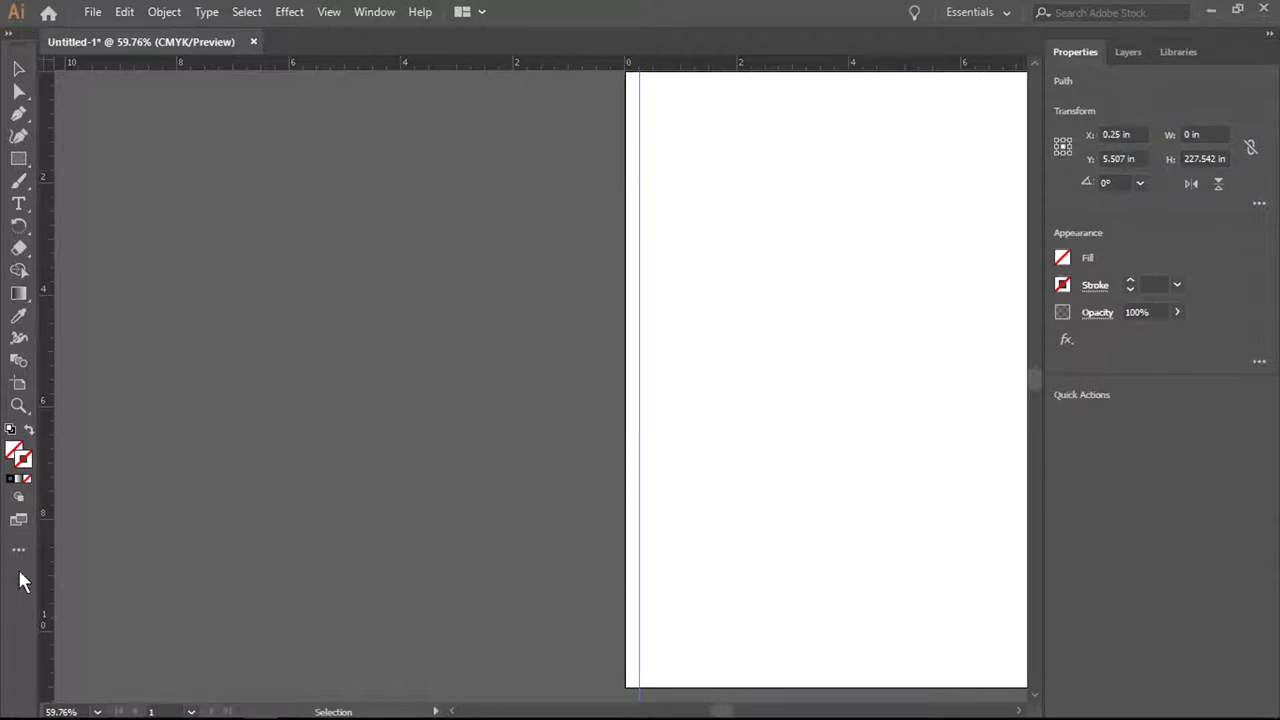
# - Add a second vertical guide at X 8.25 in near the right edge
pyautogui.moveTo(268, 440); pyautogui.dragTo(1013, 441)
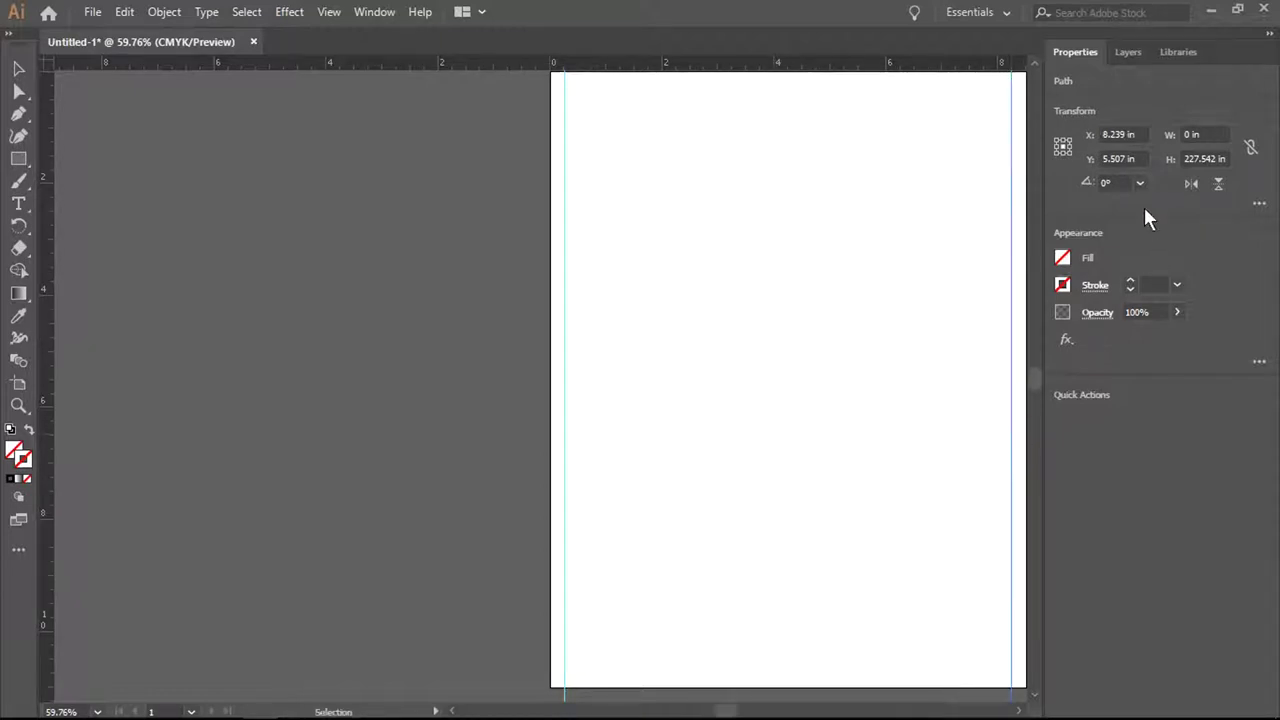
pyautogui.click(1140, 134)
pyautogui.write('8.25')
pyautogui.press('Return')
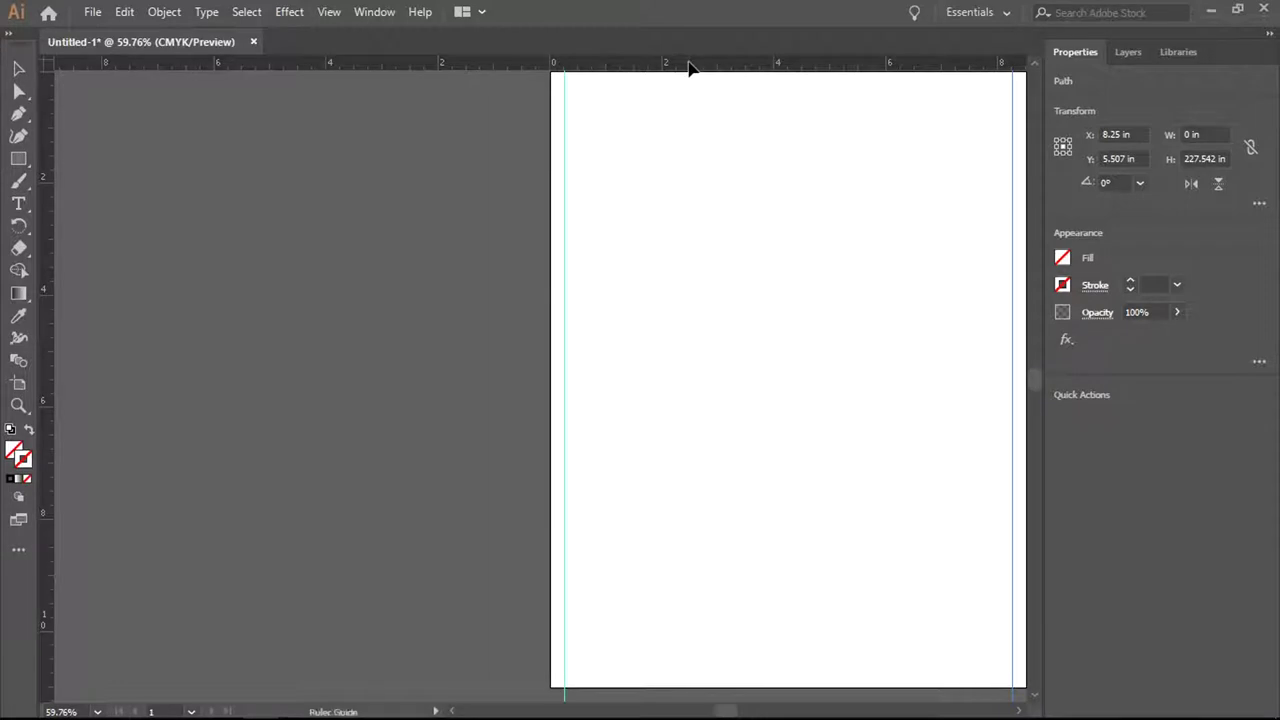
# - Add a horizontal guide at Y 0.25 in near the page top
pyautogui.moveTo(689, 67); pyautogui.dragTo(689, 99)
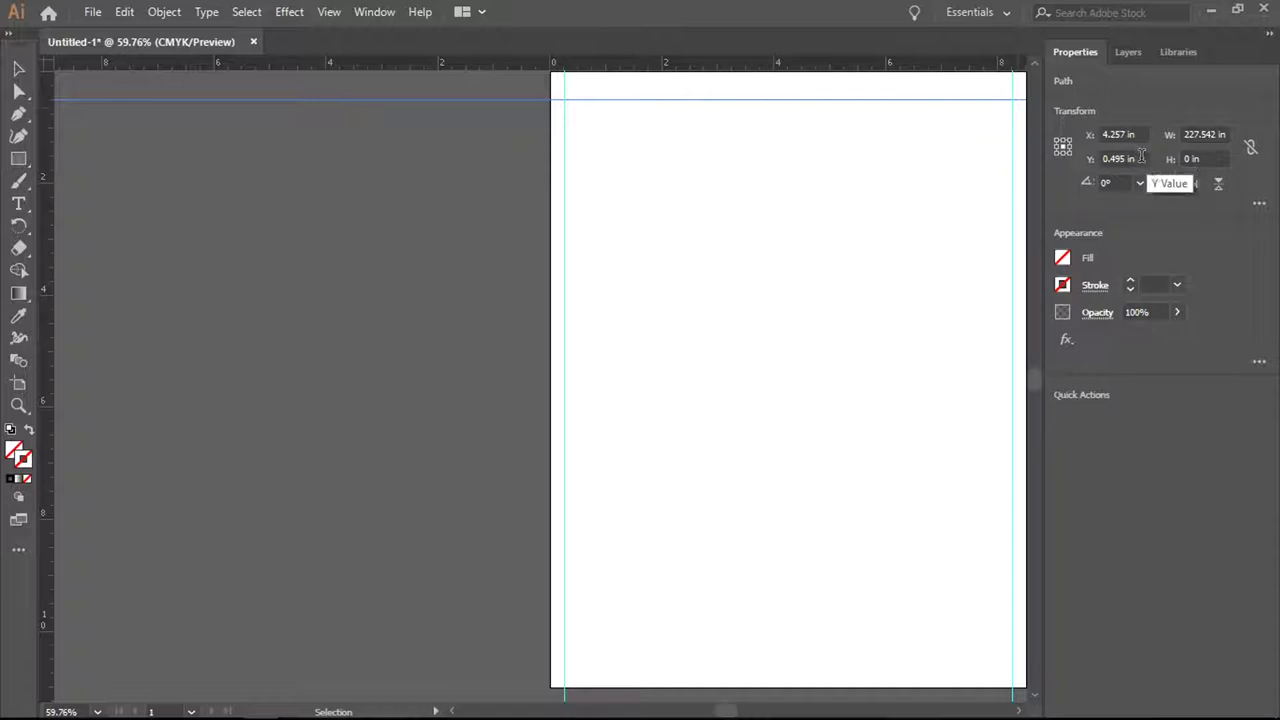
pyautogui.click(1141, 158)
pyautogui.moveTo(1141, 158); pyautogui.dragTo(1098, 158)
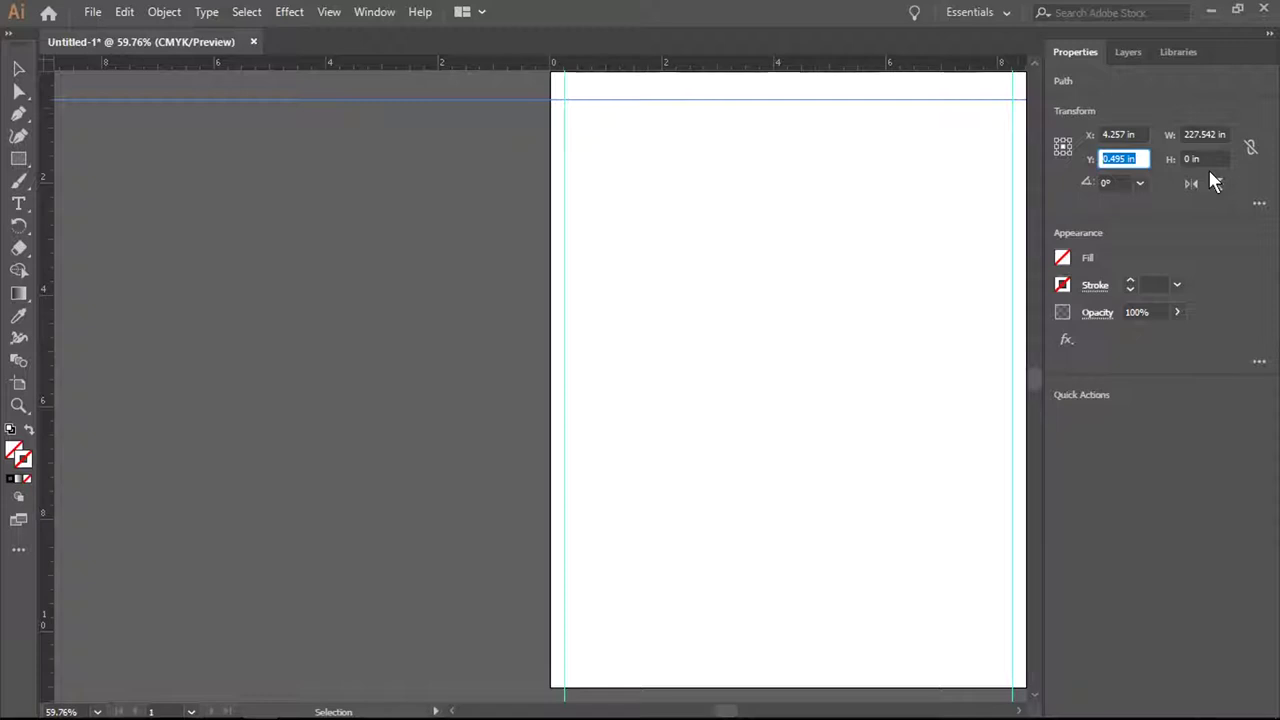
pyautogui.write('0.25')
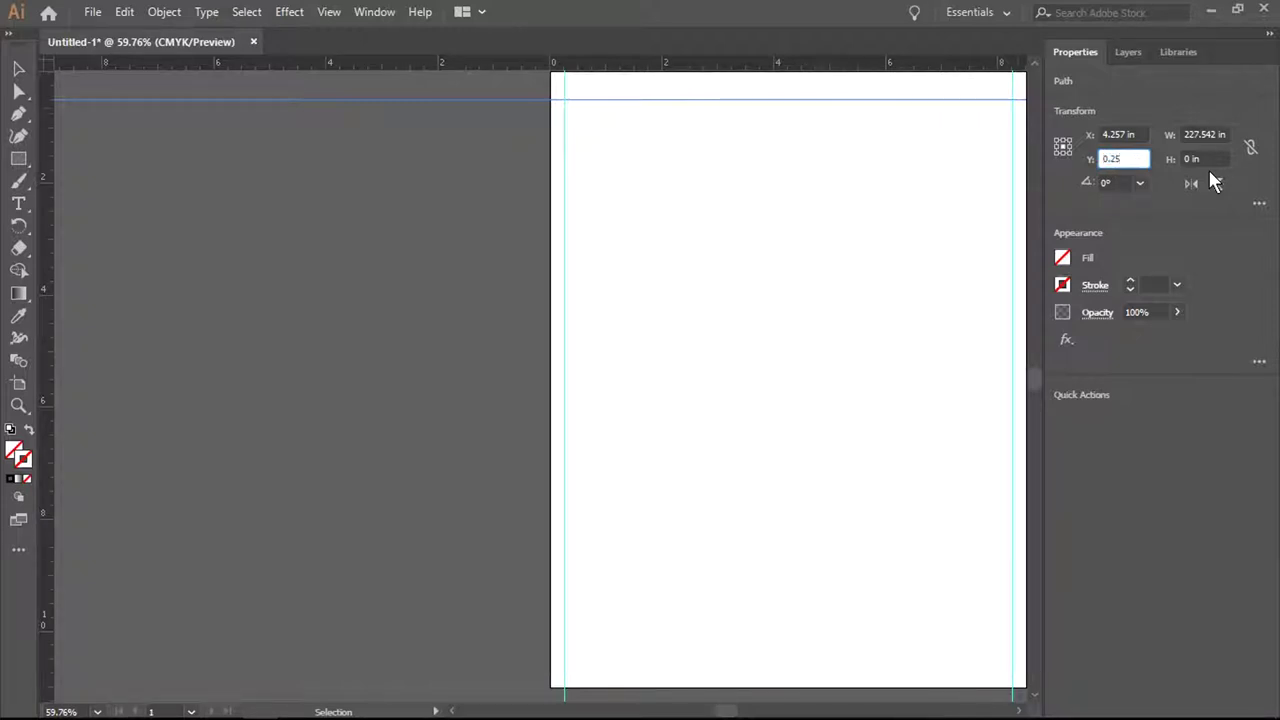
pyautogui.press('Return')
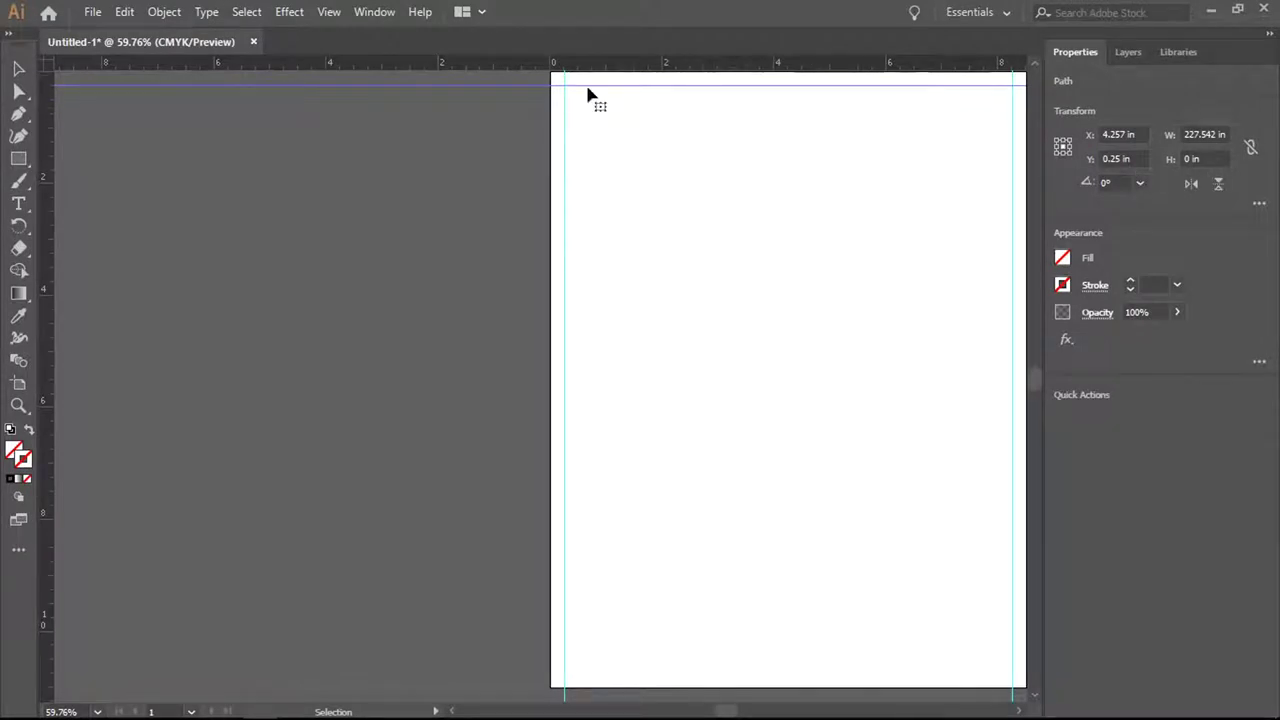
# - Add a second horizontal guide at Y 10.75 in near the page bottom
pyautogui.moveTo(606, 69); pyautogui.dragTo(607, 672)
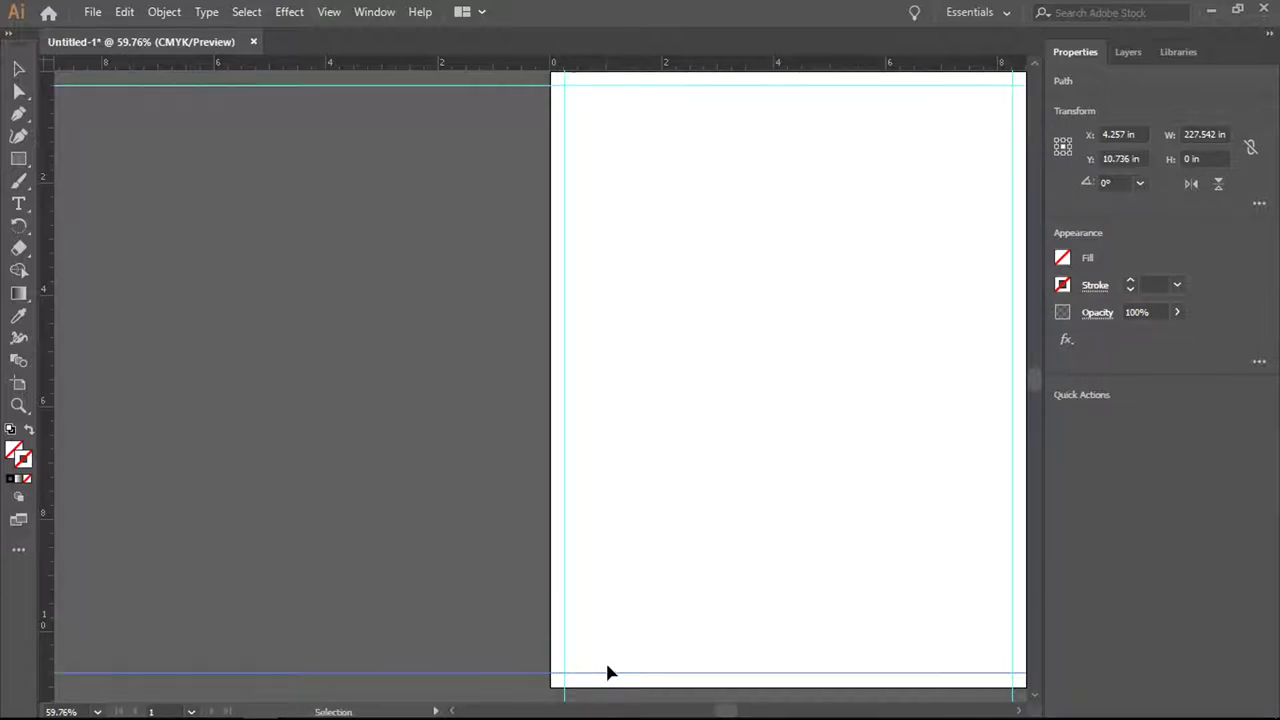
pyautogui.click(1145, 158)
pyautogui.write('1.75')
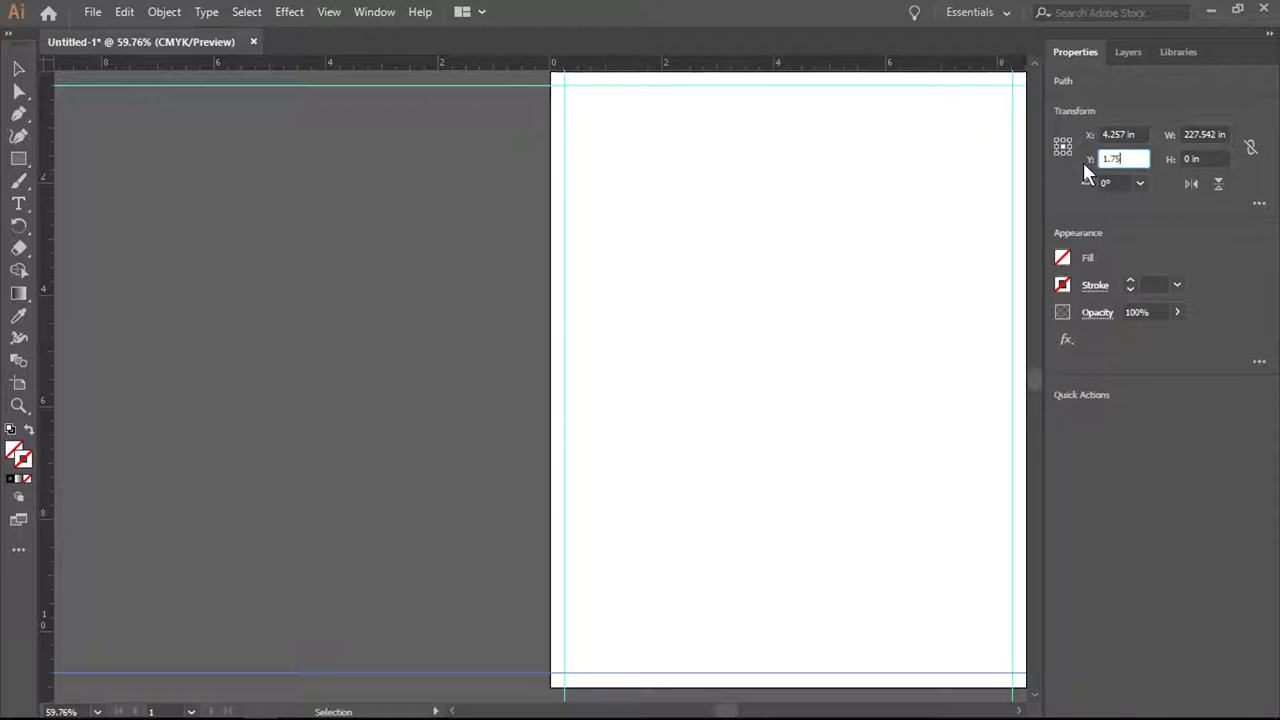
pyautogui.press('Left')
pyautogui.press('Left')
pyautogui.press('Left')
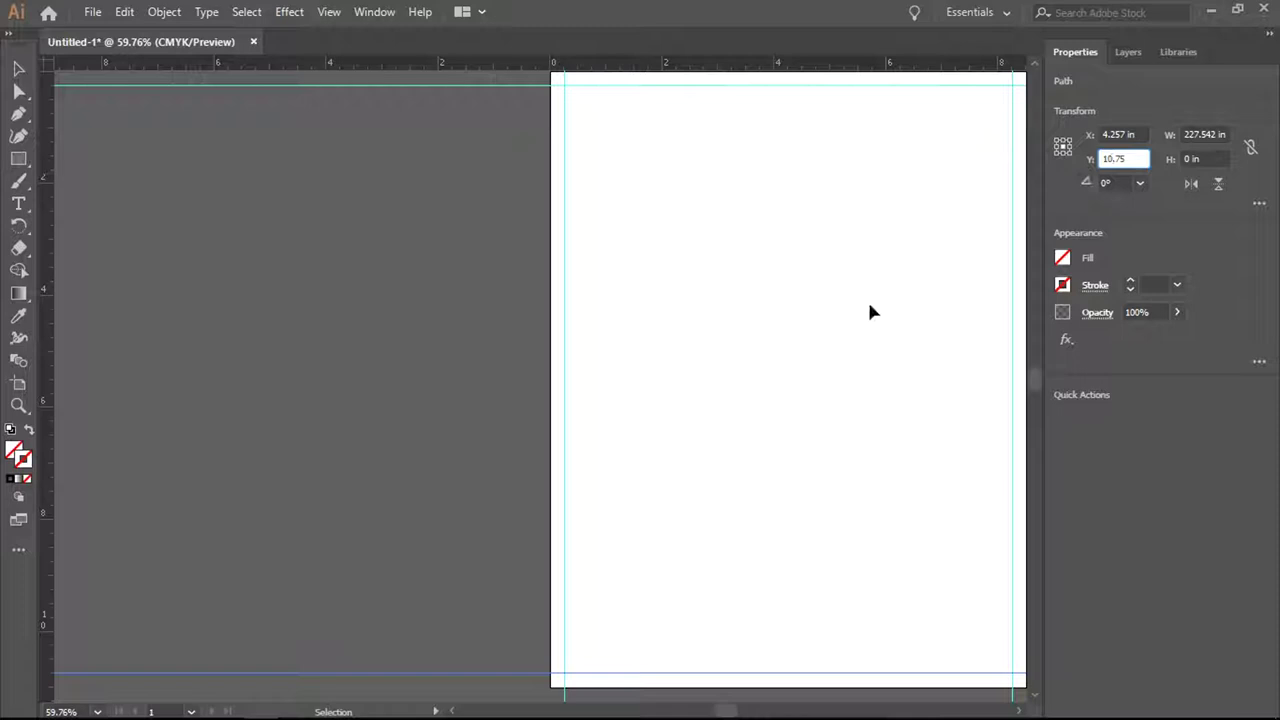
pyautogui.press('Return')
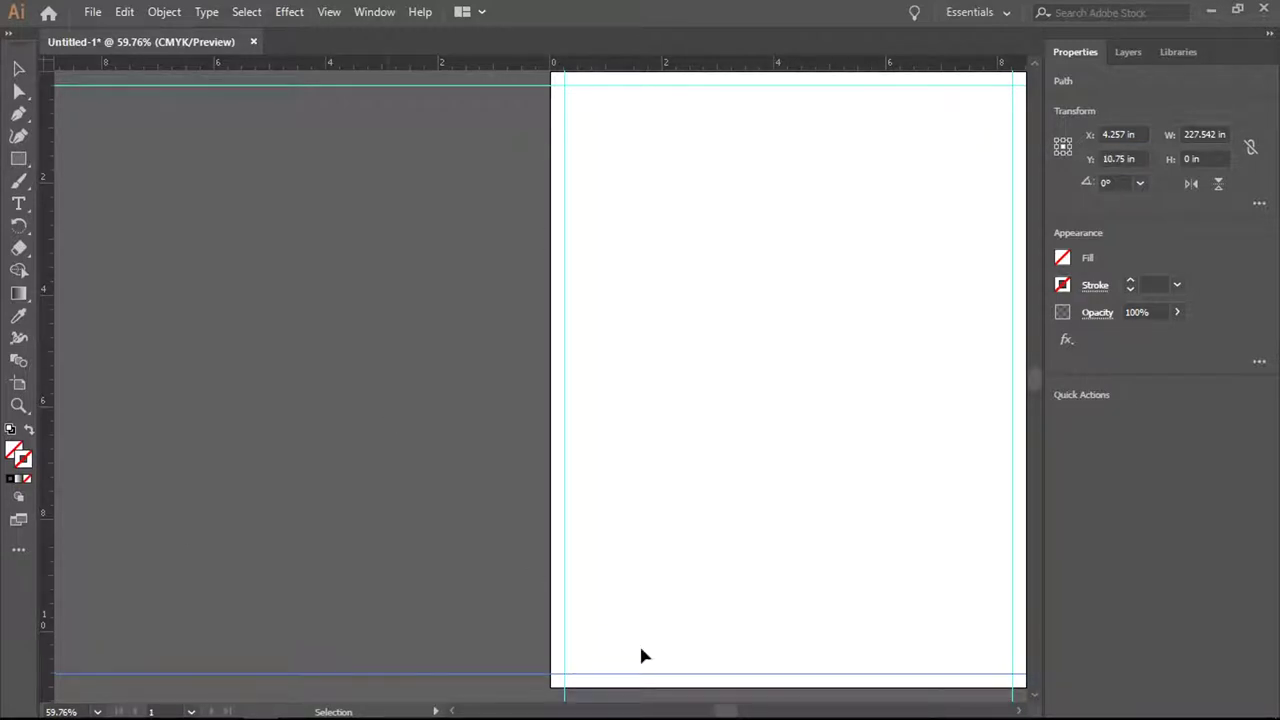
# - Scroll right to centre the artboard and open the Rectangle tool's shape flyout
pyautogui.click(1018, 712)
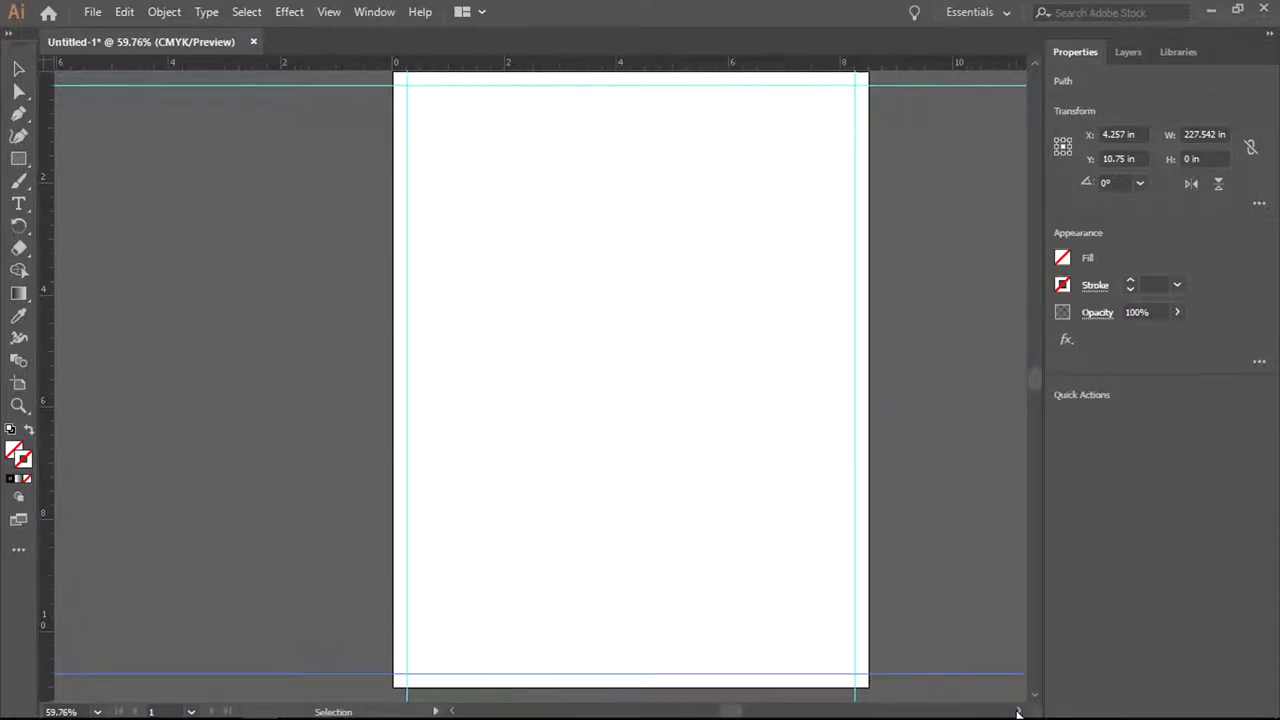
pyautogui.click(1018, 712)
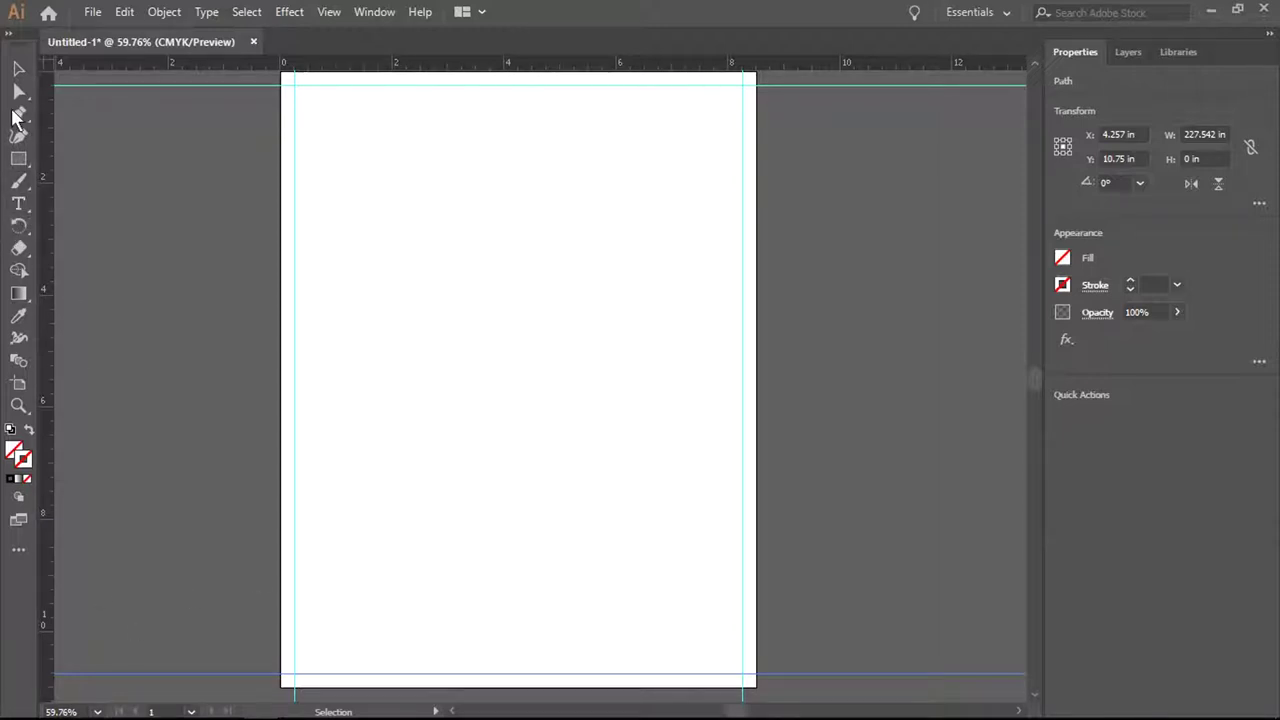
pyautogui.click(30, 165)
pyautogui.click(30, 164)
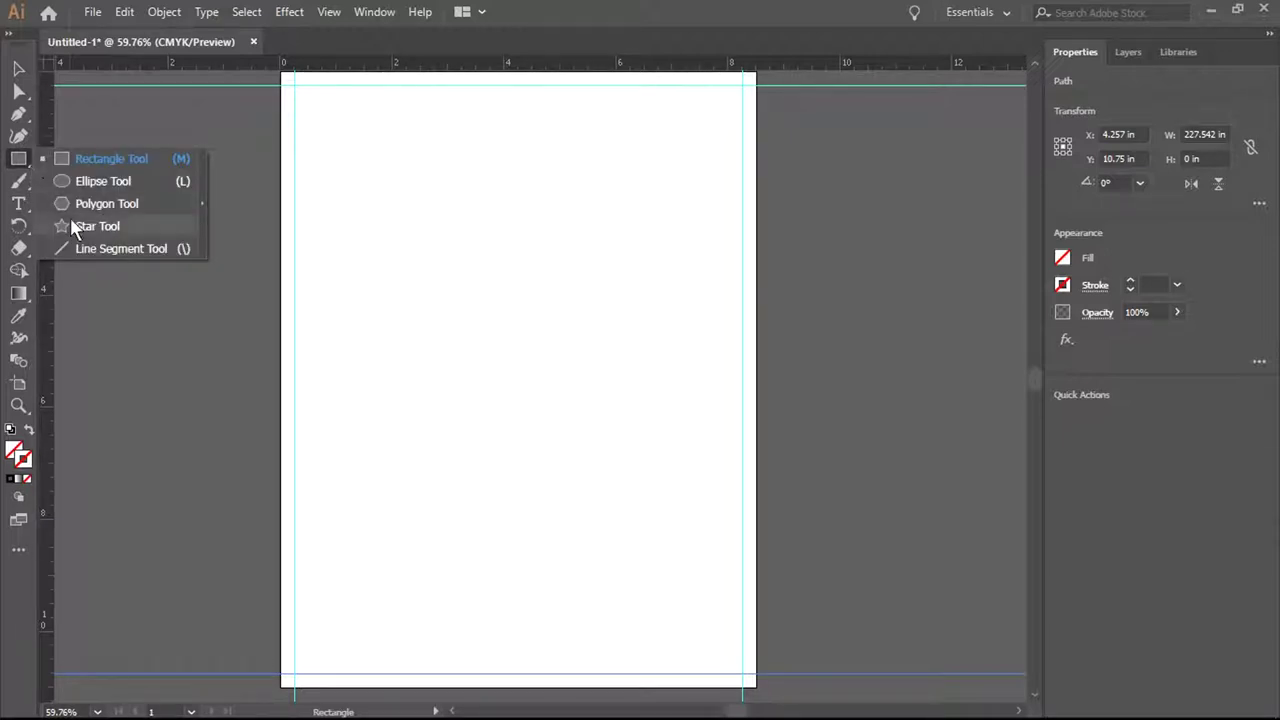
# - Draw a straight line across the upper page with a red stroke
pyautogui.click(113, 249)
pyautogui.moveTo(346, 247); pyautogui.dragTo(623, 243)
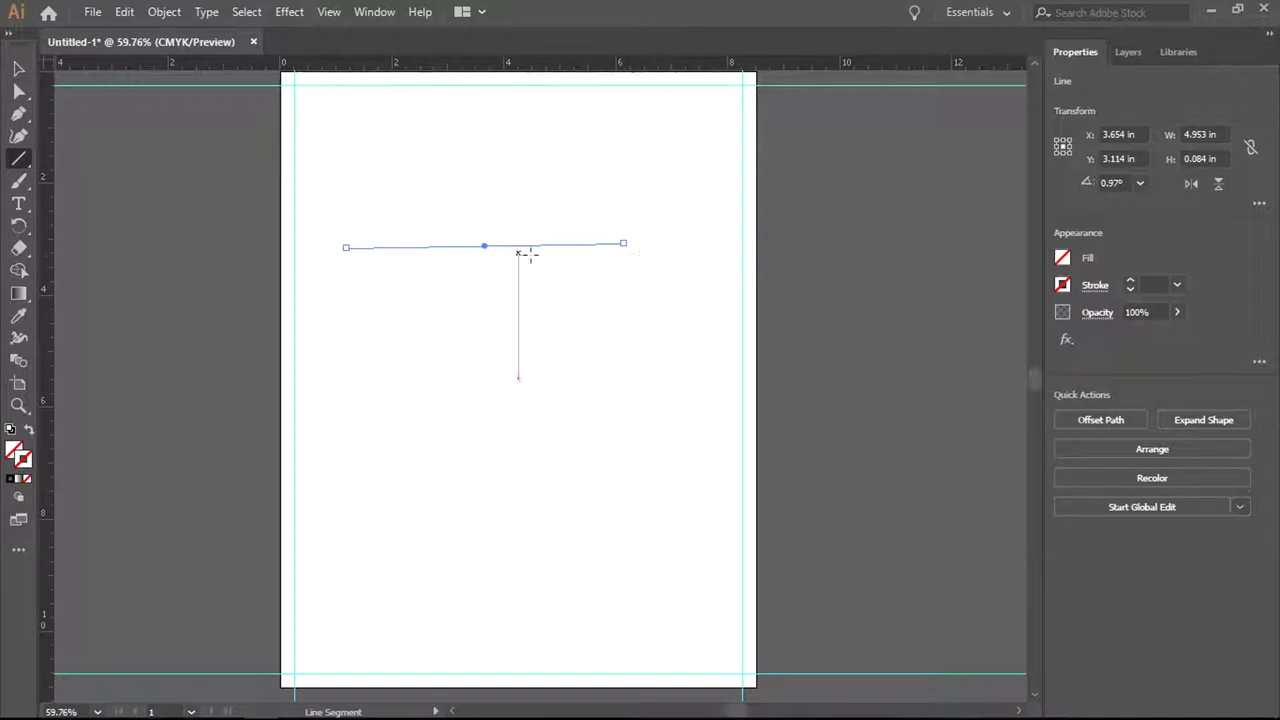
pyautogui.click(1063, 287)
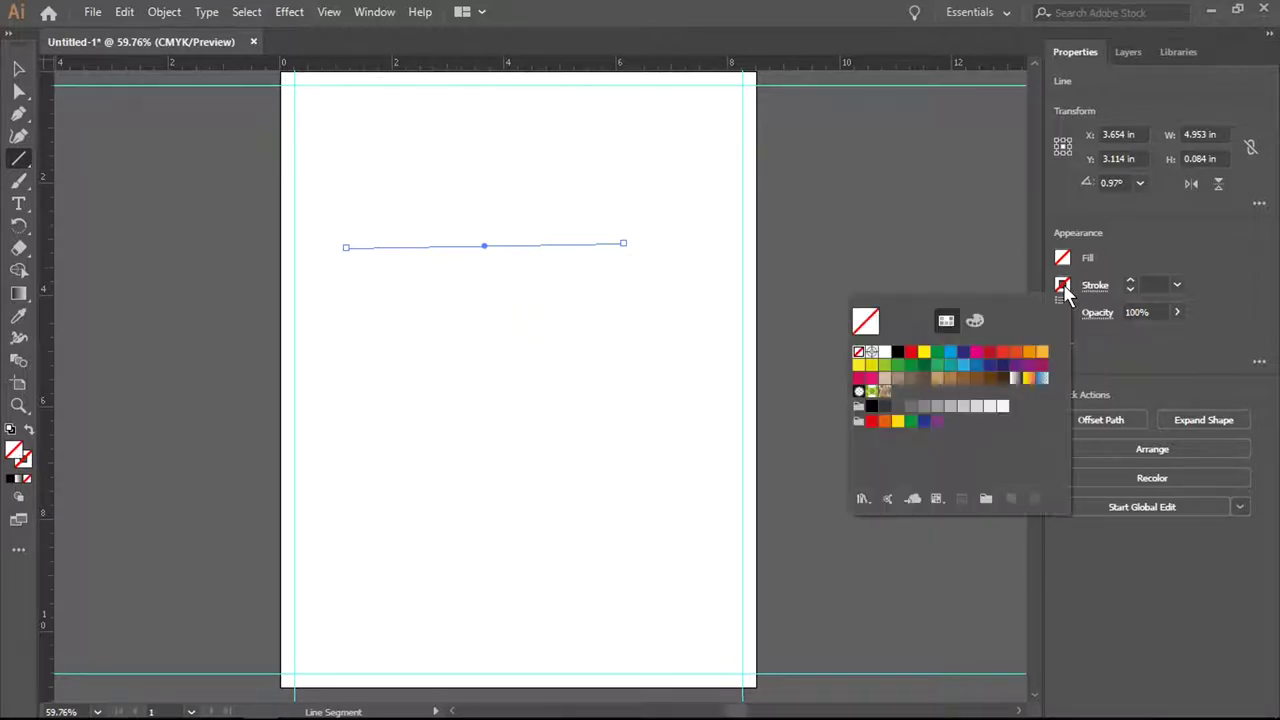
pyautogui.click(990, 353)
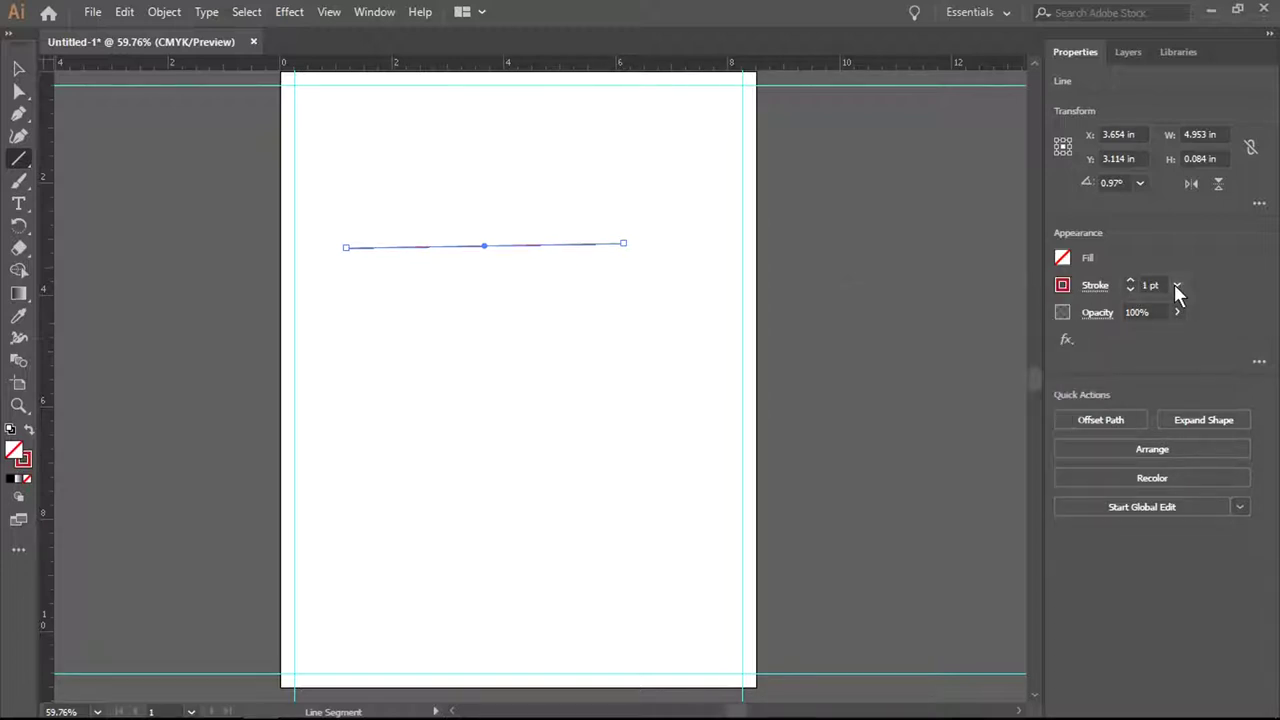
# - Make the red line 10 pt thick and level it at a 0° angle
pyautogui.click(1176, 286)
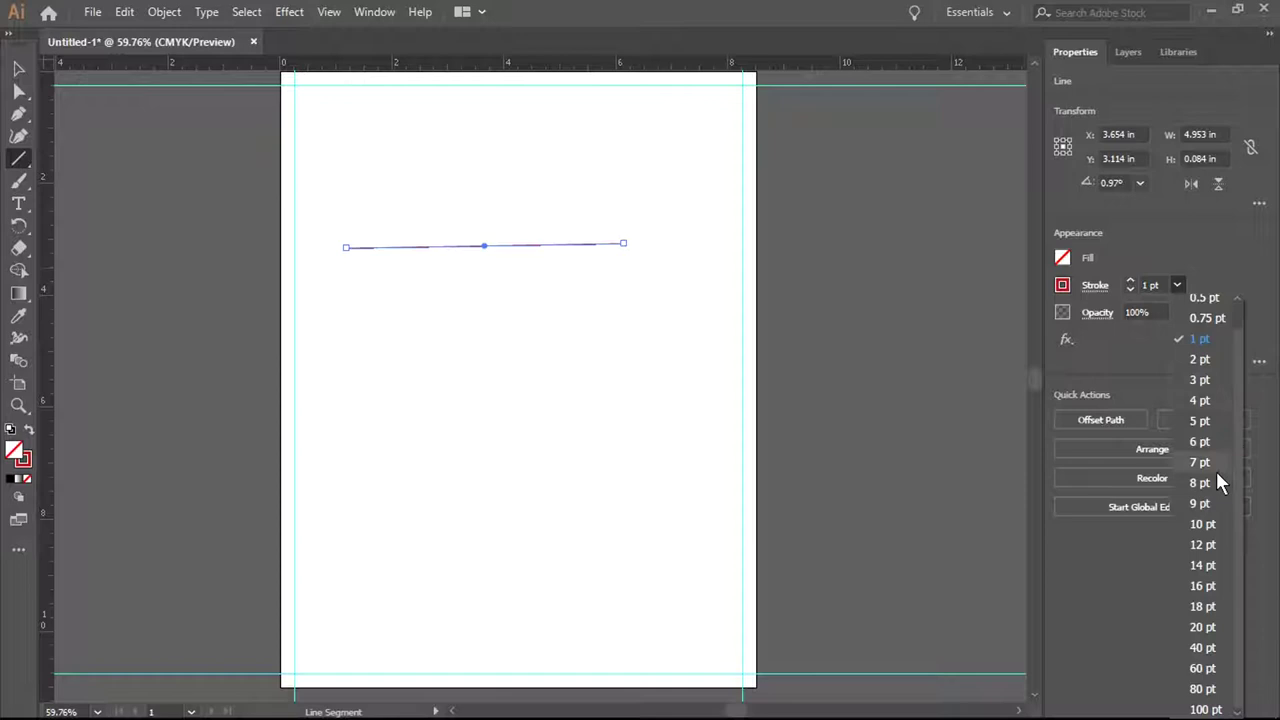
pyautogui.click(1205, 524)
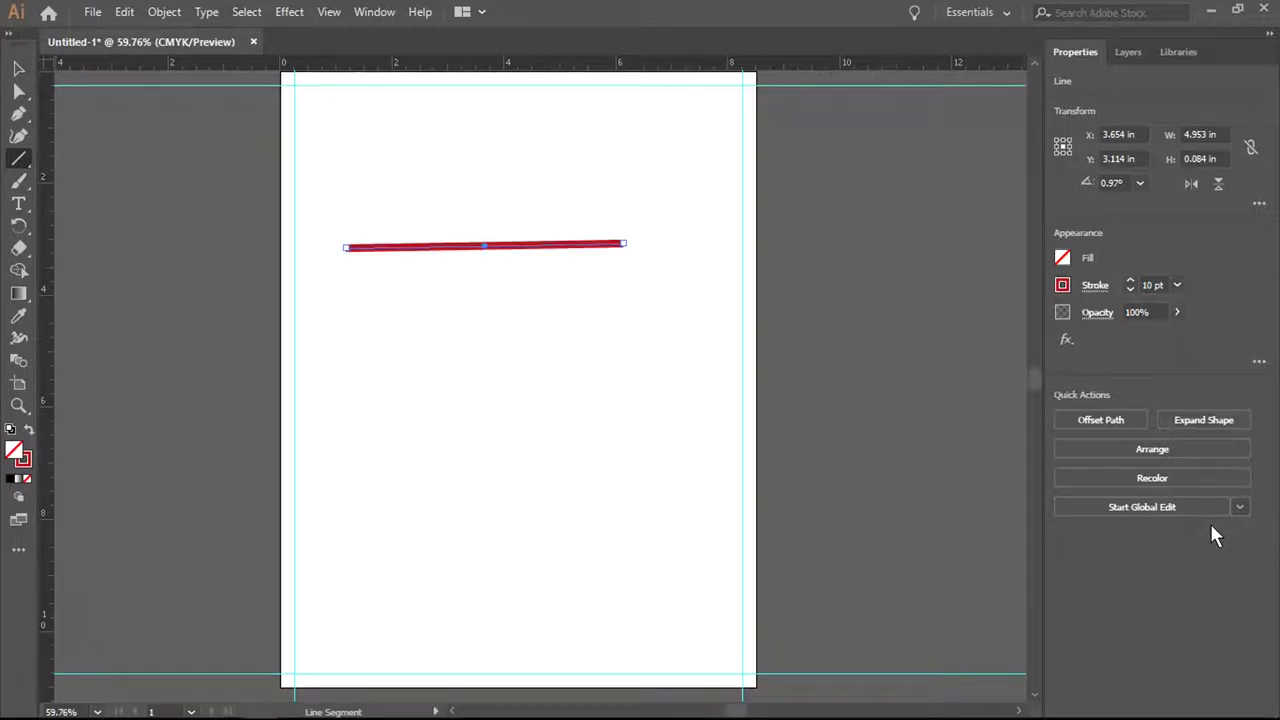
pyautogui.click(1127, 184)
pyautogui.press('Return')
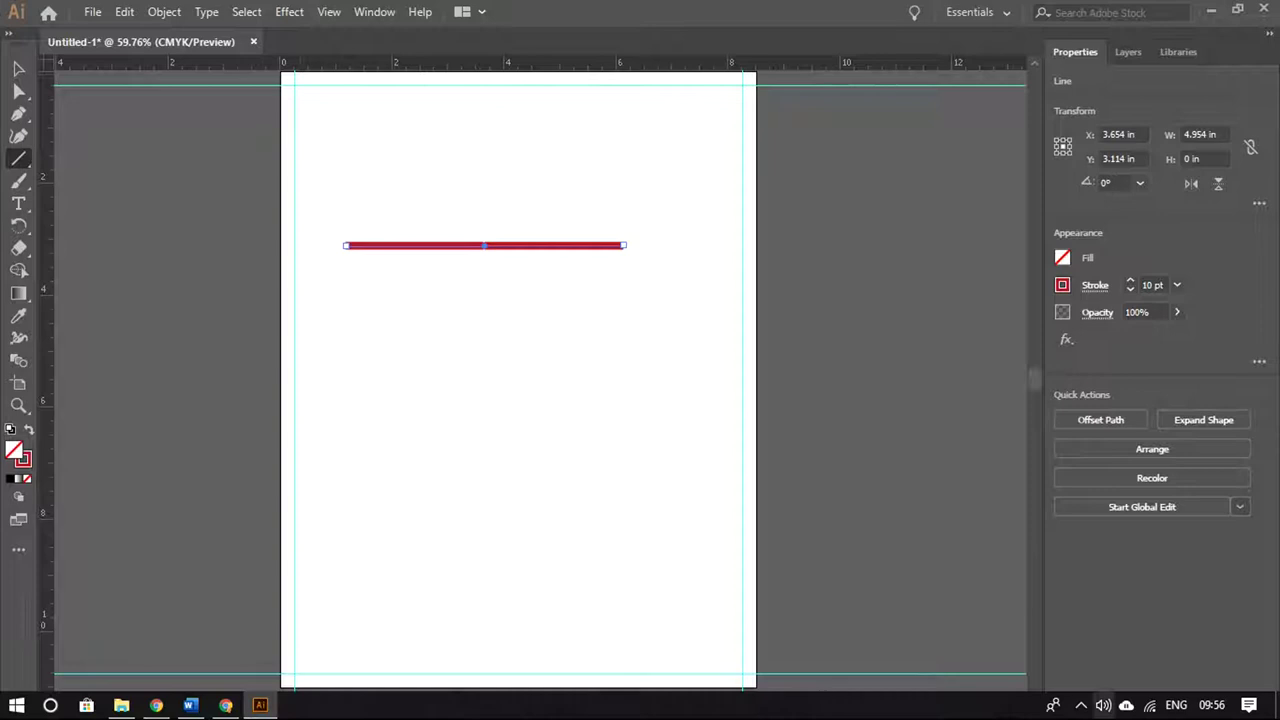
# - Draw a second line below the first and snap its left end onto it
pyautogui.click(19, 162)
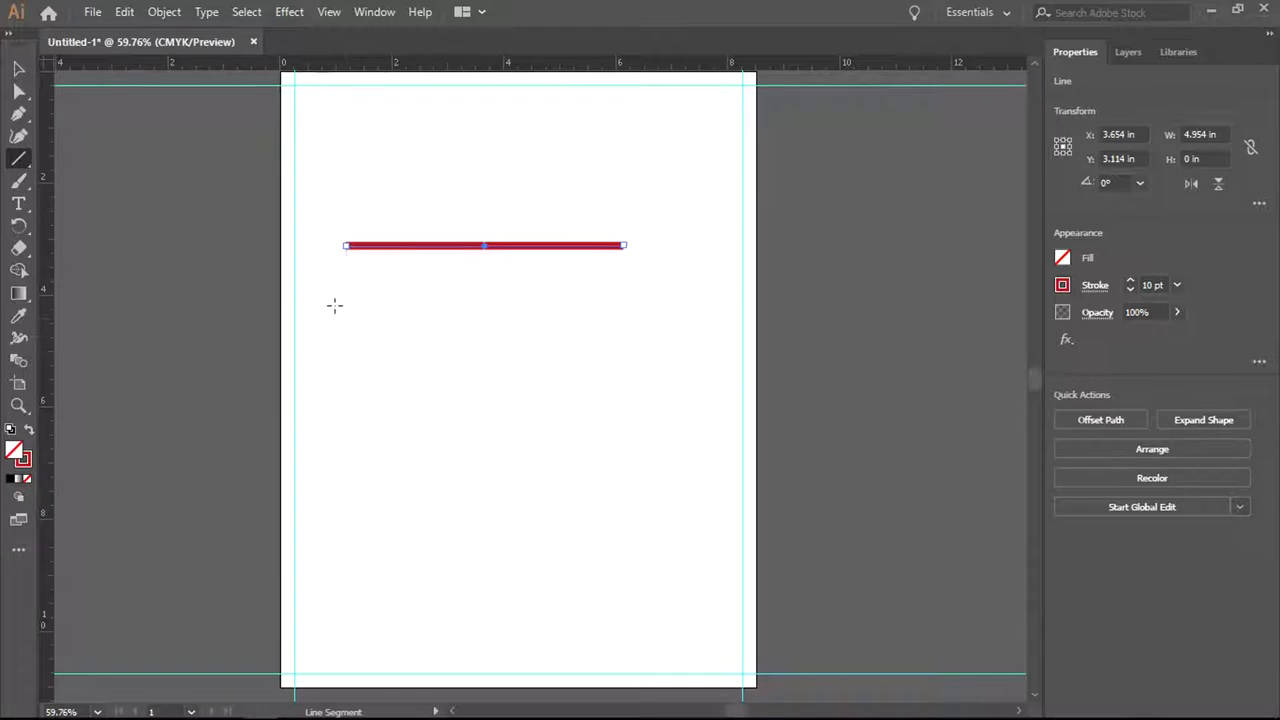
pyautogui.moveTo(350, 301); pyautogui.dragTo(637, 296)
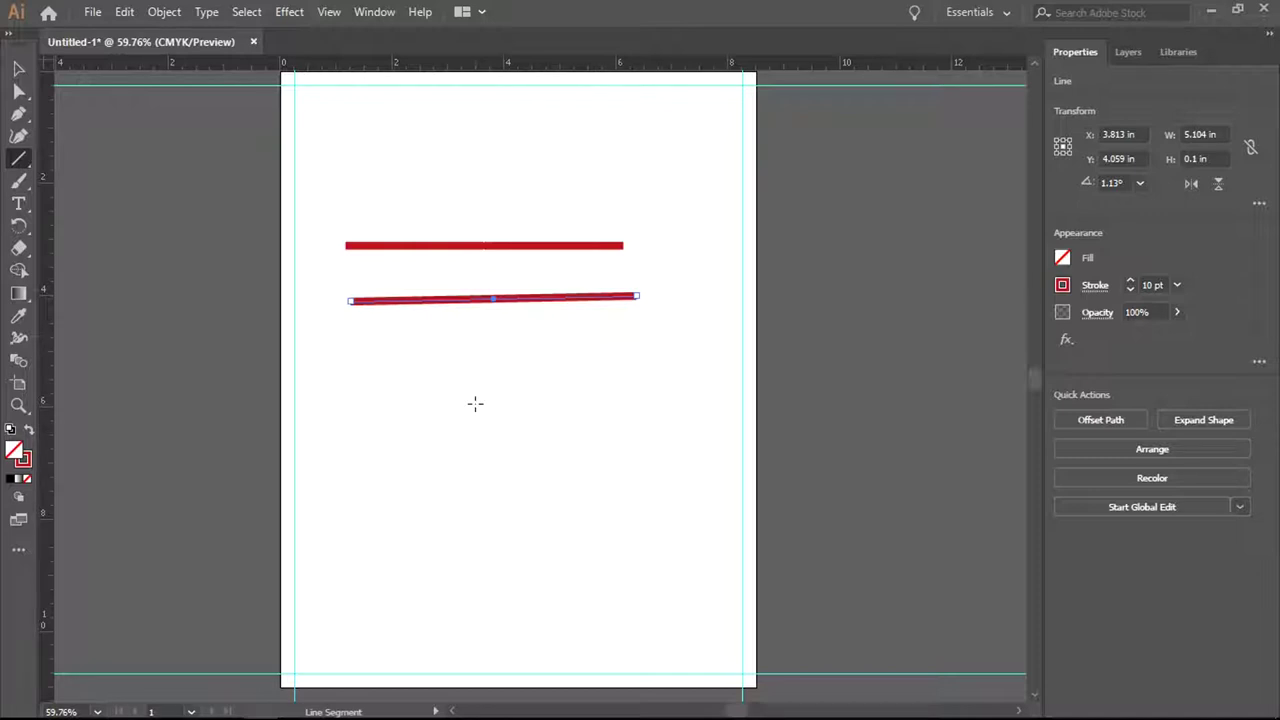
pyautogui.click(22, 138)
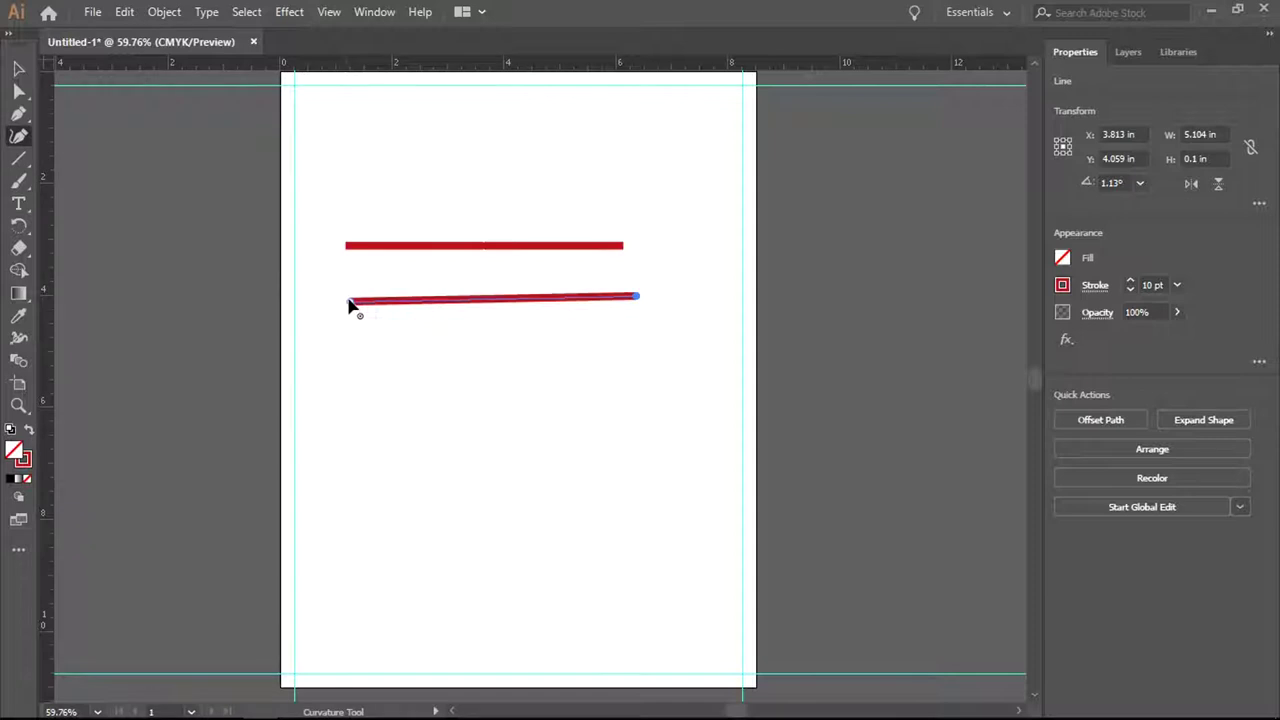
pyautogui.moveTo(350, 302); pyautogui.dragTo(345, 246)
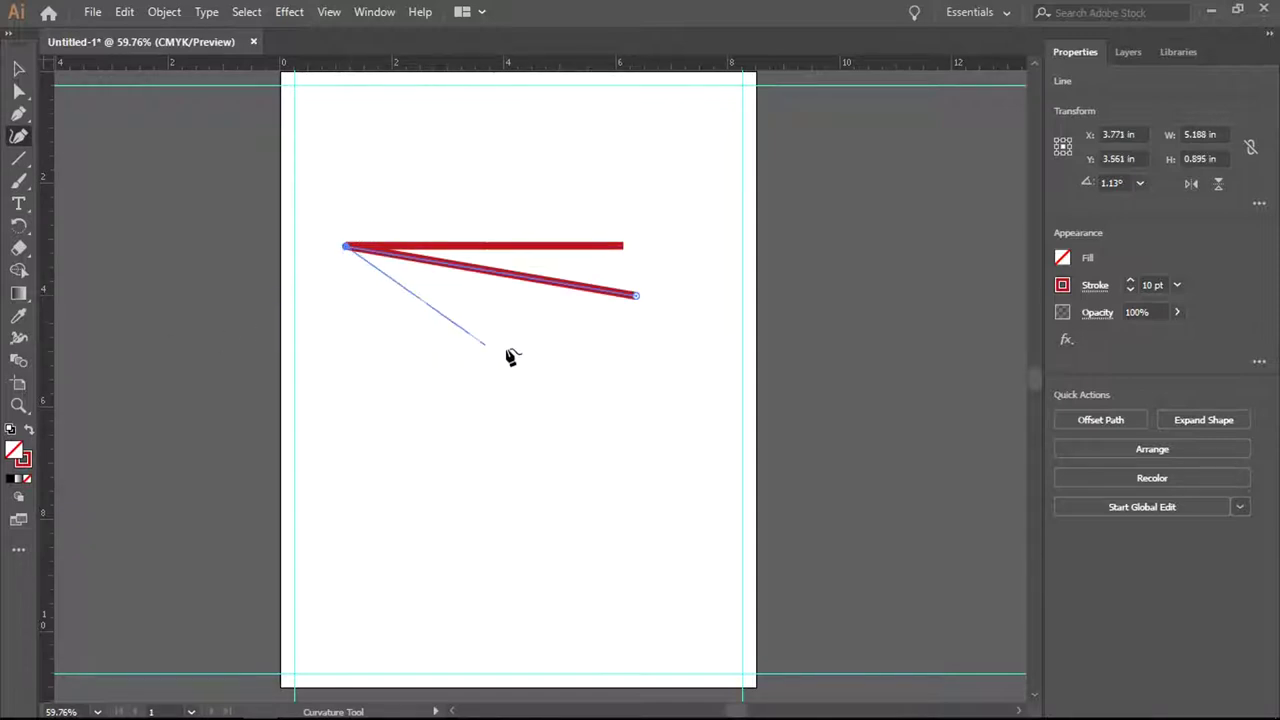
# - Join the right end to the top line and pull the middle down into a semicircle
pyautogui.click(636, 296)
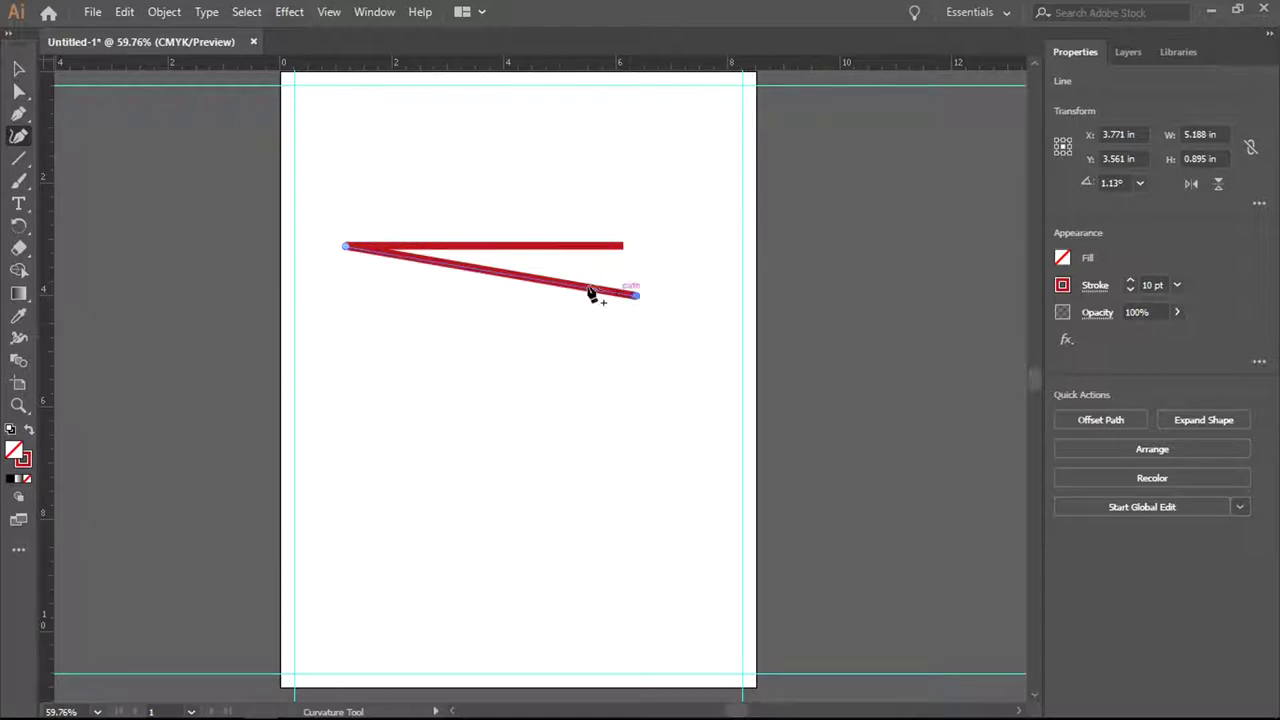
pyautogui.click(476, 269)
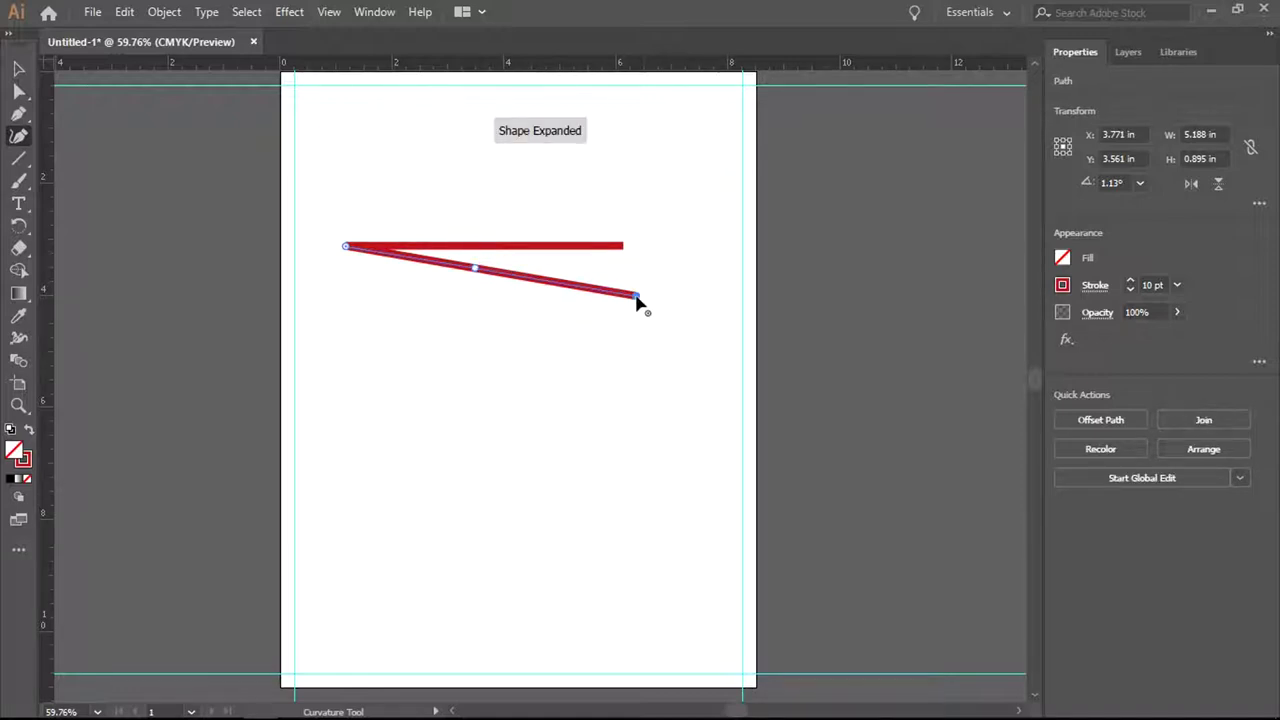
pyautogui.moveTo(636, 297); pyautogui.dragTo(621, 249)
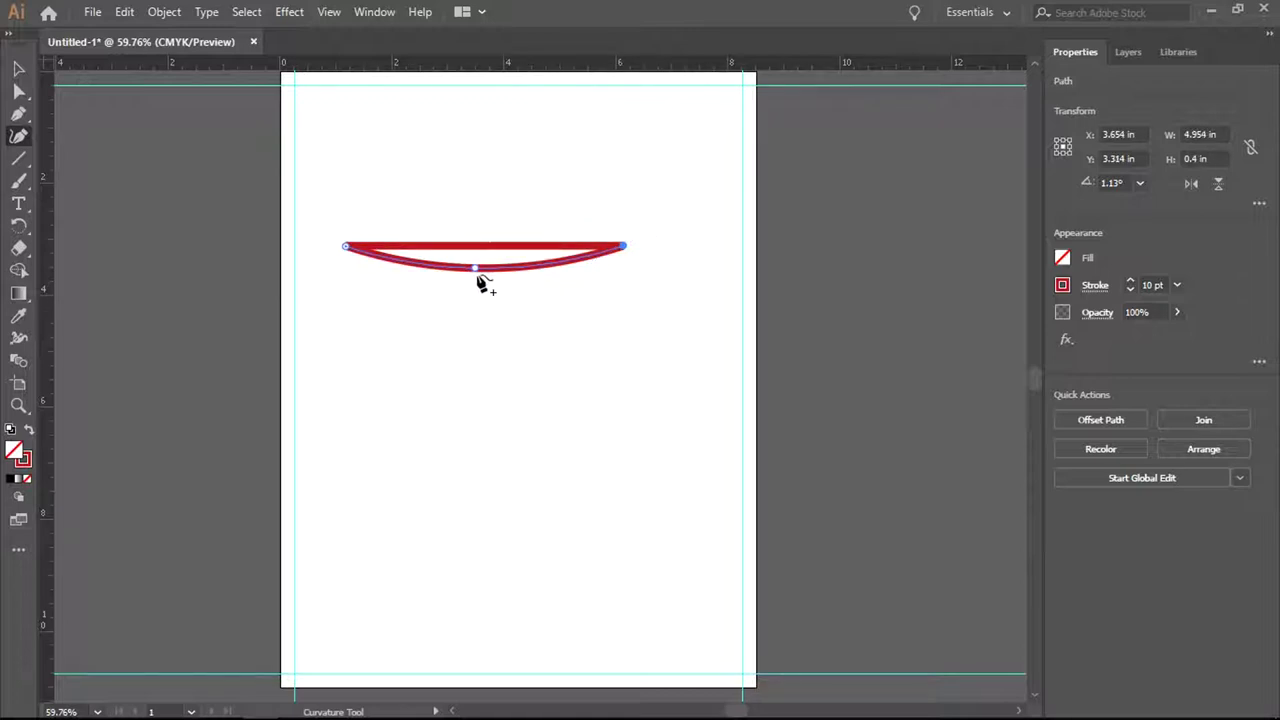
pyautogui.moveTo(476, 271); pyautogui.dragTo(478, 351)
pyautogui.click(351, 249)
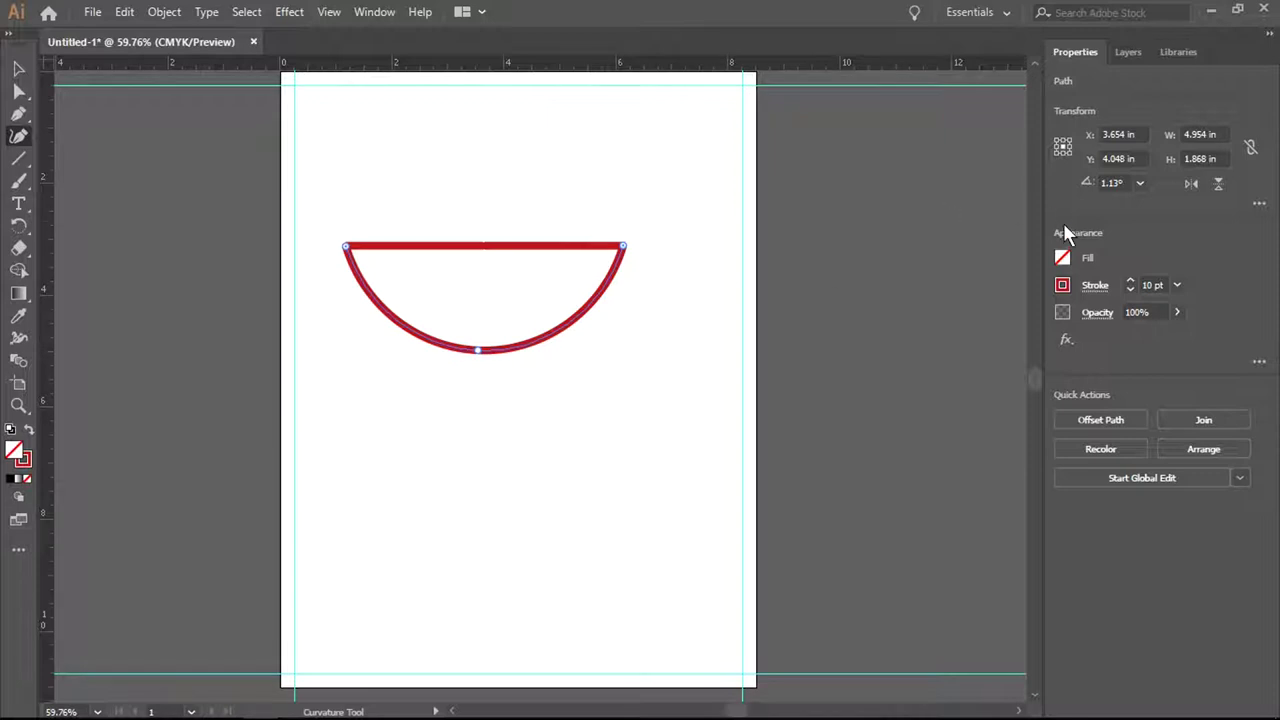
# - Fill the half-circle with CMYK Blue and deselect it
pyautogui.click(1064, 257)
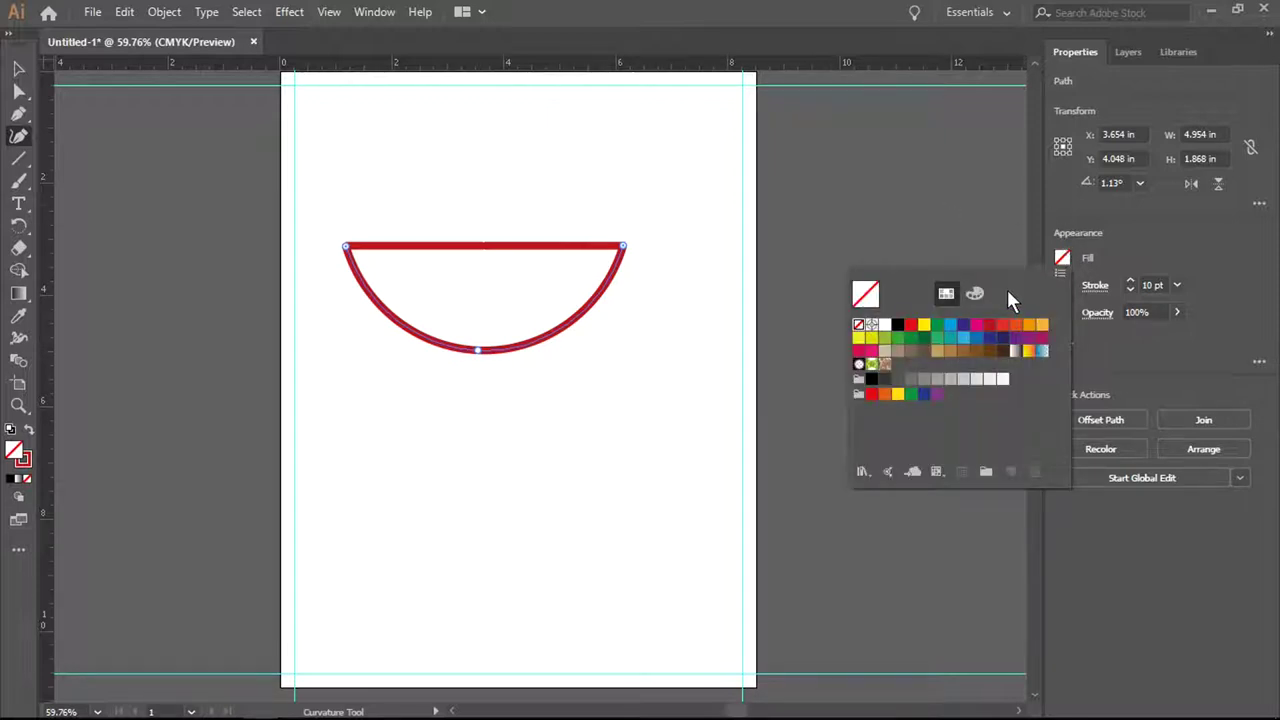
pyautogui.click(963, 326)
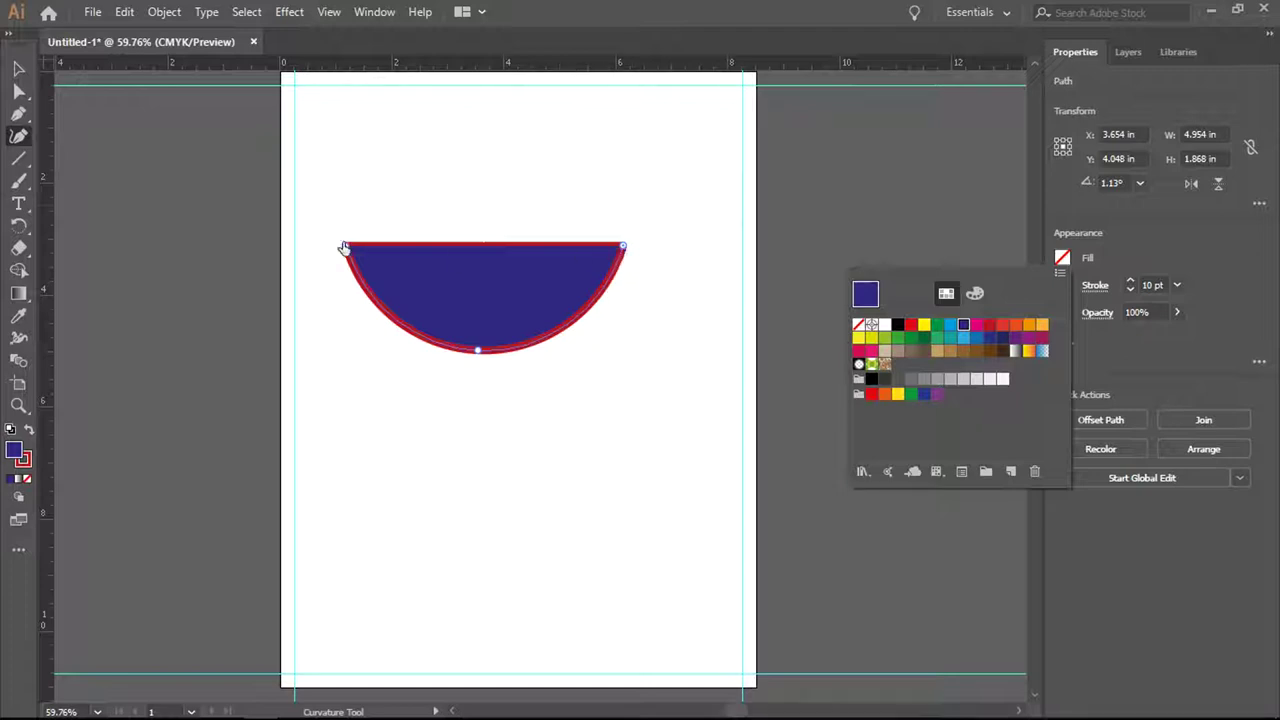
pyautogui.keyDown('ctrl'); pyautogui.click(737, 326); pyautogui.keyUp('ctrl')
# - Set the half-circle's stroke weight to 0 to remove its outline
pyautogui.click(1092, 288)
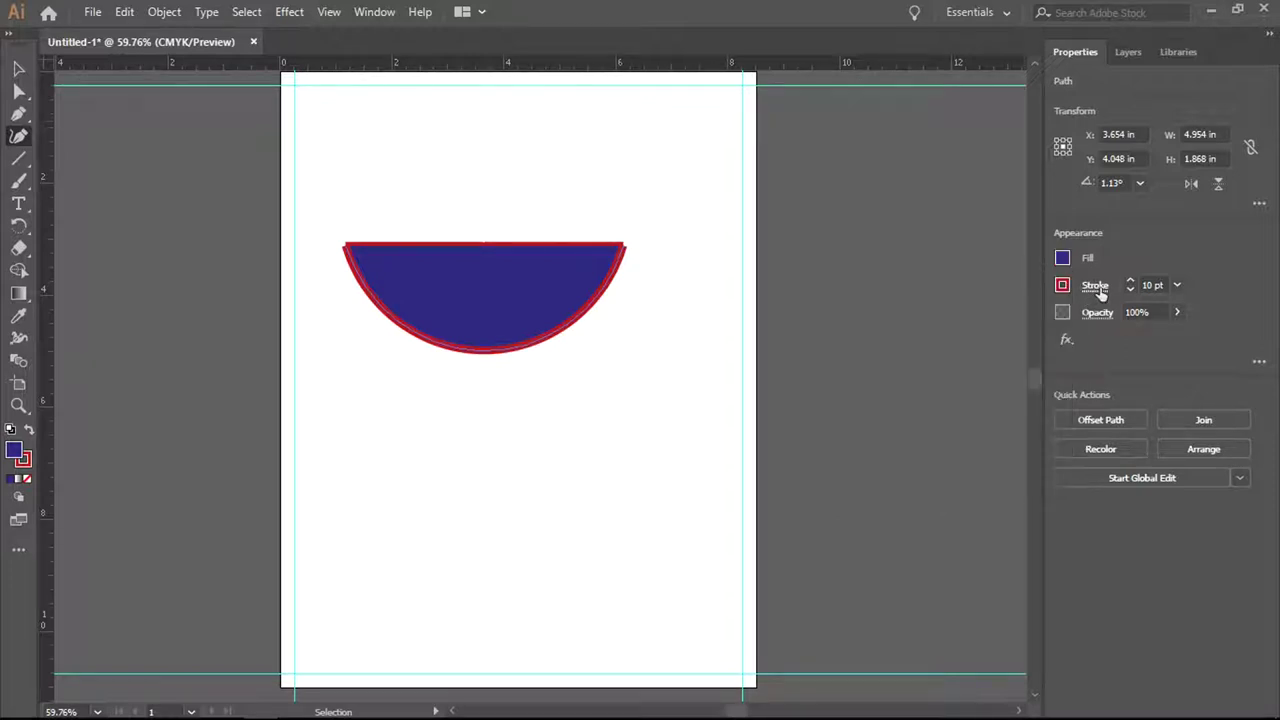
pyautogui.click(1177, 286)
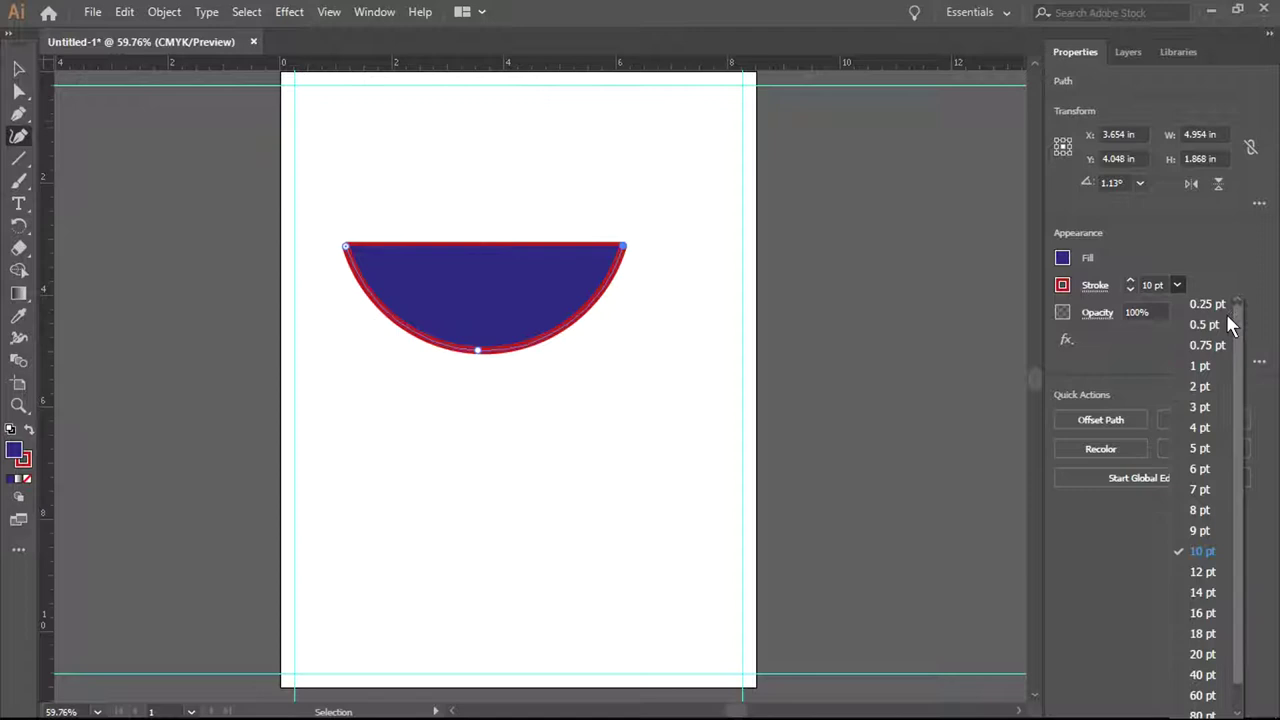
pyautogui.click(1153, 284)
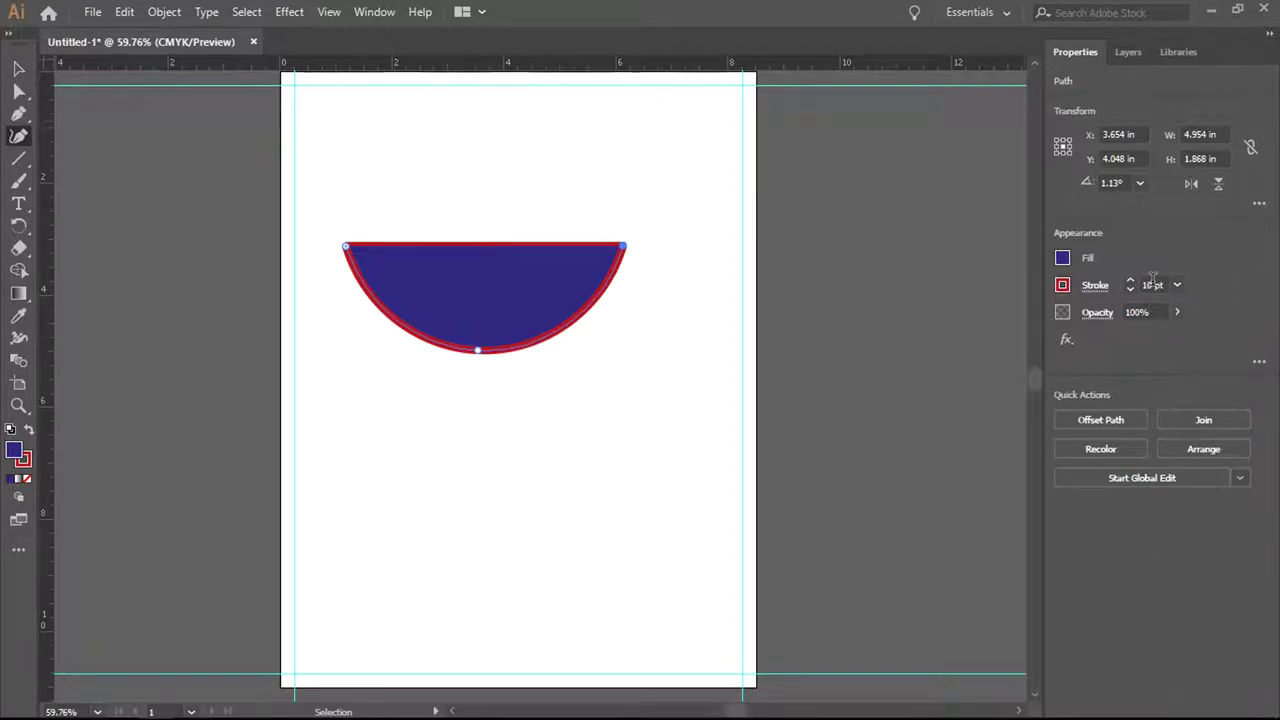
pyautogui.click(1153, 284)
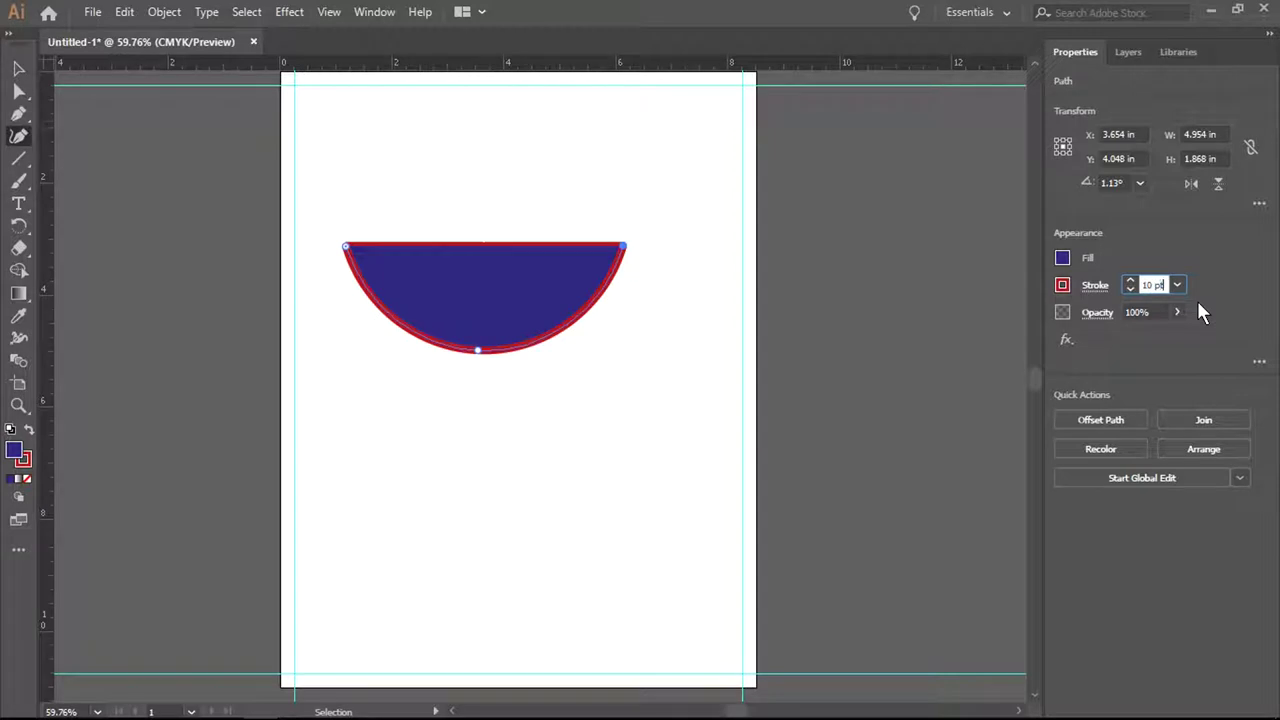
pyautogui.press('BackSpace')
pyautogui.write('0')
pyautogui.press('Return')
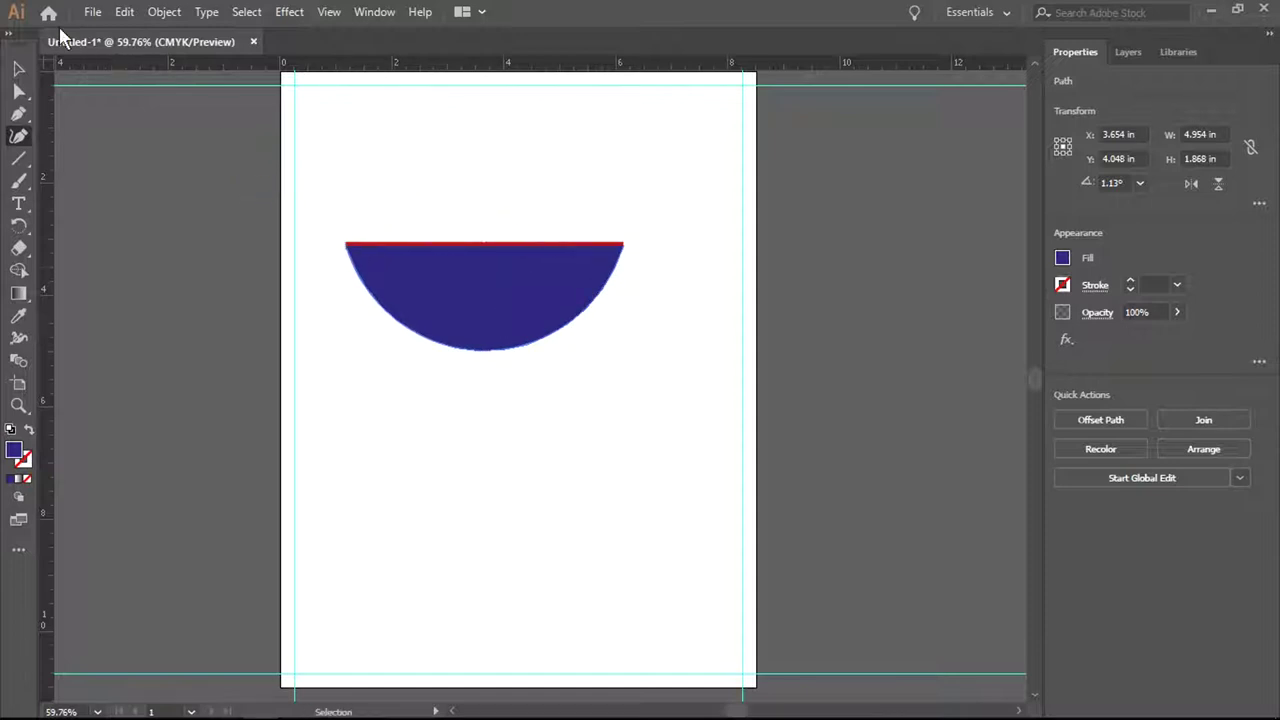
# - Reselect the half-circle with the Selection tool, leave it in its original position, and deselect it
pyautogui.click(19, 67)
pyautogui.click(564, 262)
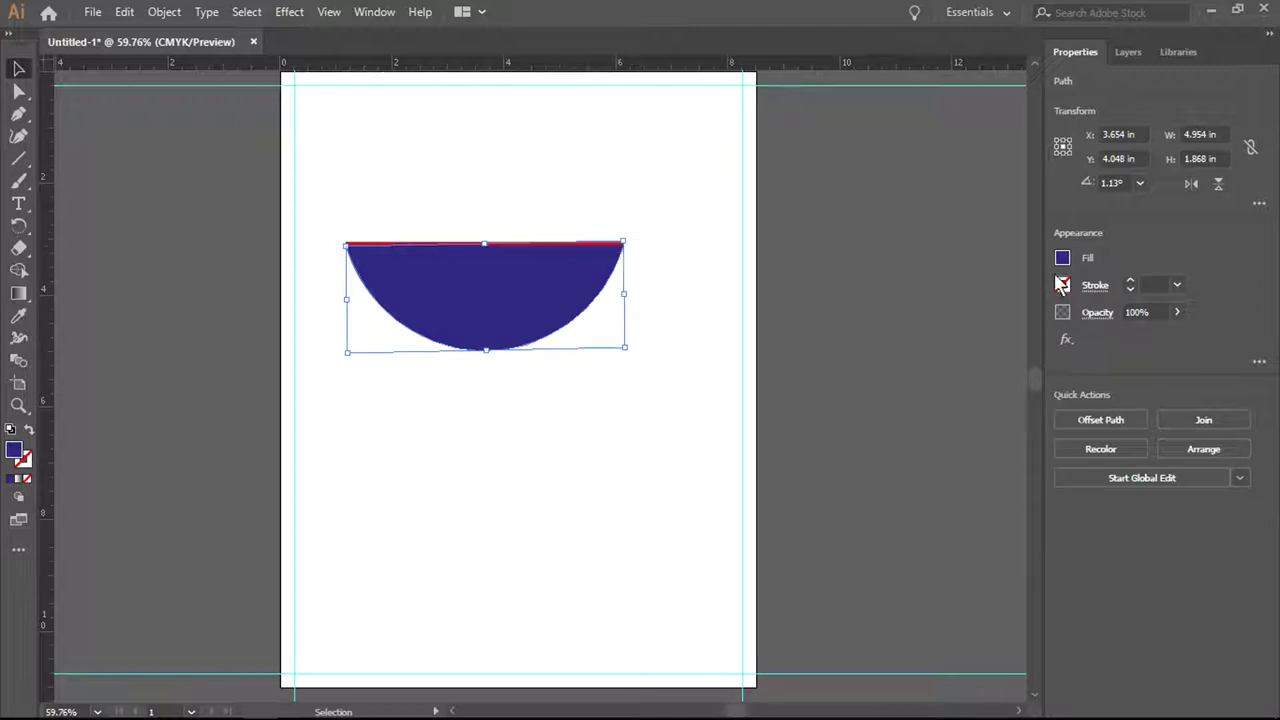
pyautogui.click(1156, 284)
pyautogui.moveTo(434, 322)
pyautogui.mouseDown()
pyautogui.moveTo(431, 306)
pyautogui.moveTo(430, 320)
pyautogui.mouseUp()
pyautogui.moveTo(425, 252)
pyautogui.mouseDown()
pyautogui.moveTo(429, 238)
pyautogui.moveTo(426, 250)
pyautogui.mouseUp()
pyautogui.keyDown('shift'); pyautogui.click(426, 250); pyautogui.keyUp('shift')
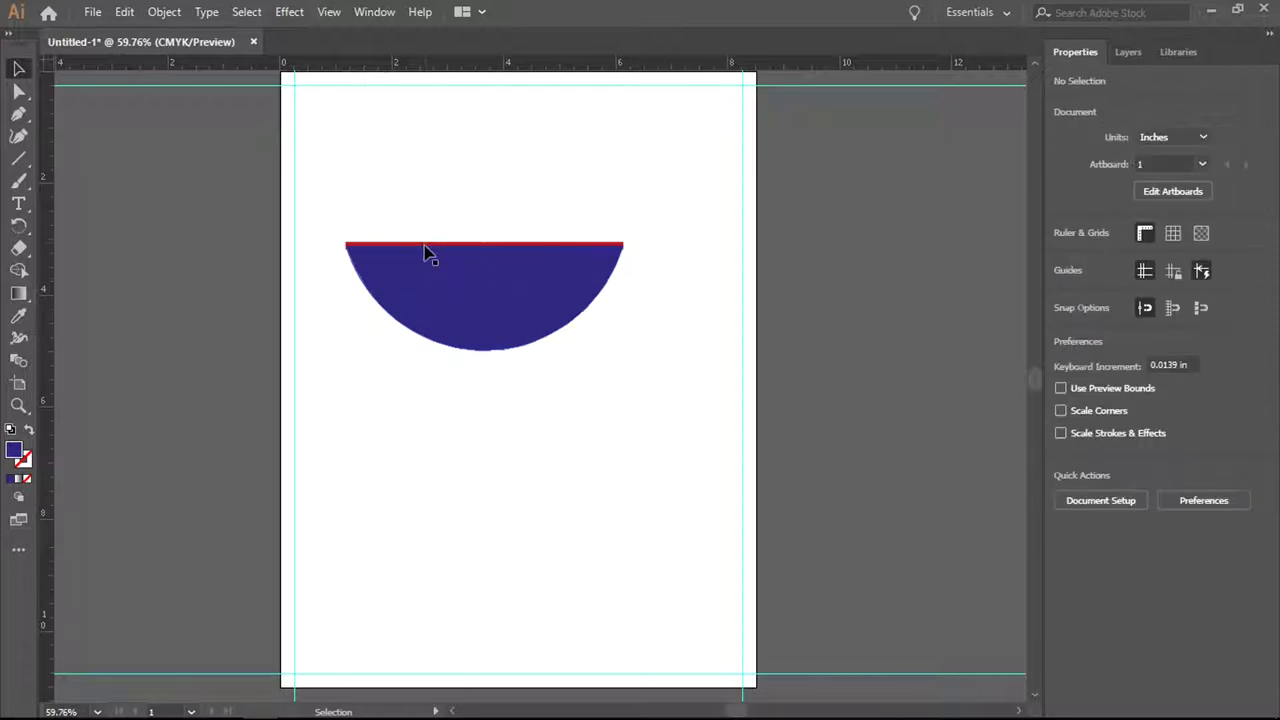
pyautogui.click(425, 253)
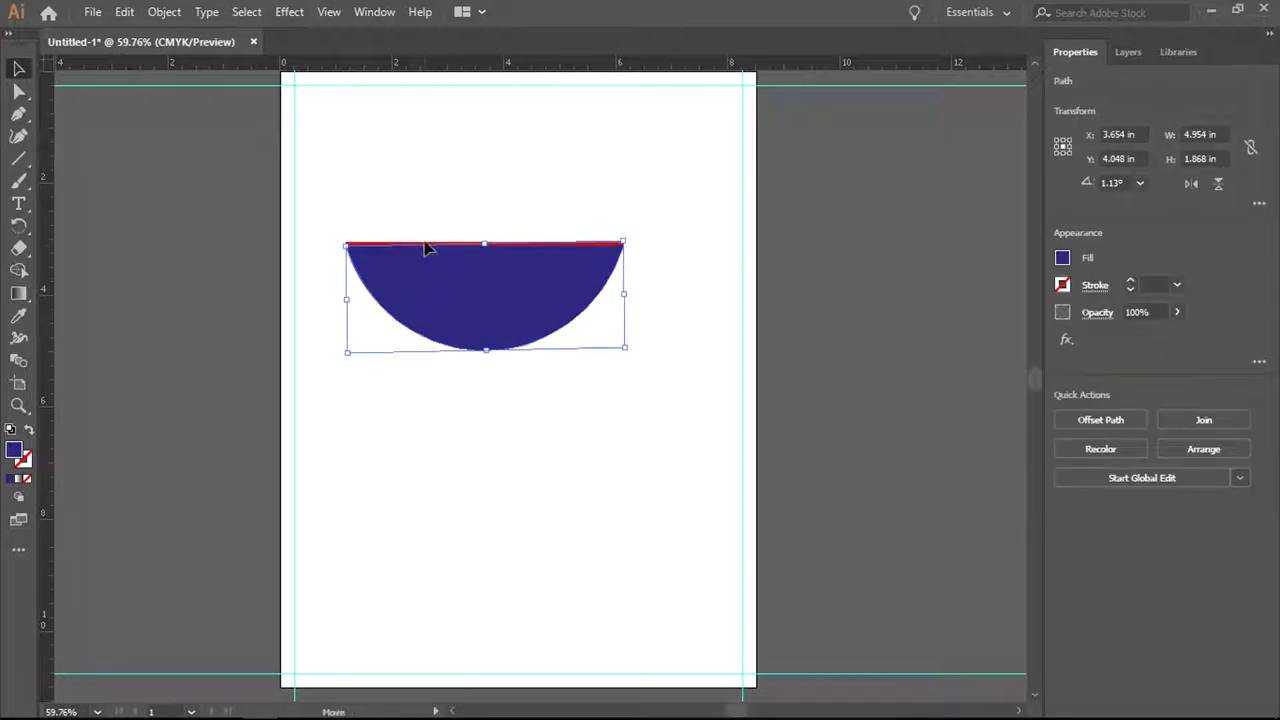
pyautogui.moveTo(425, 252); pyautogui.dragTo(425, 252)
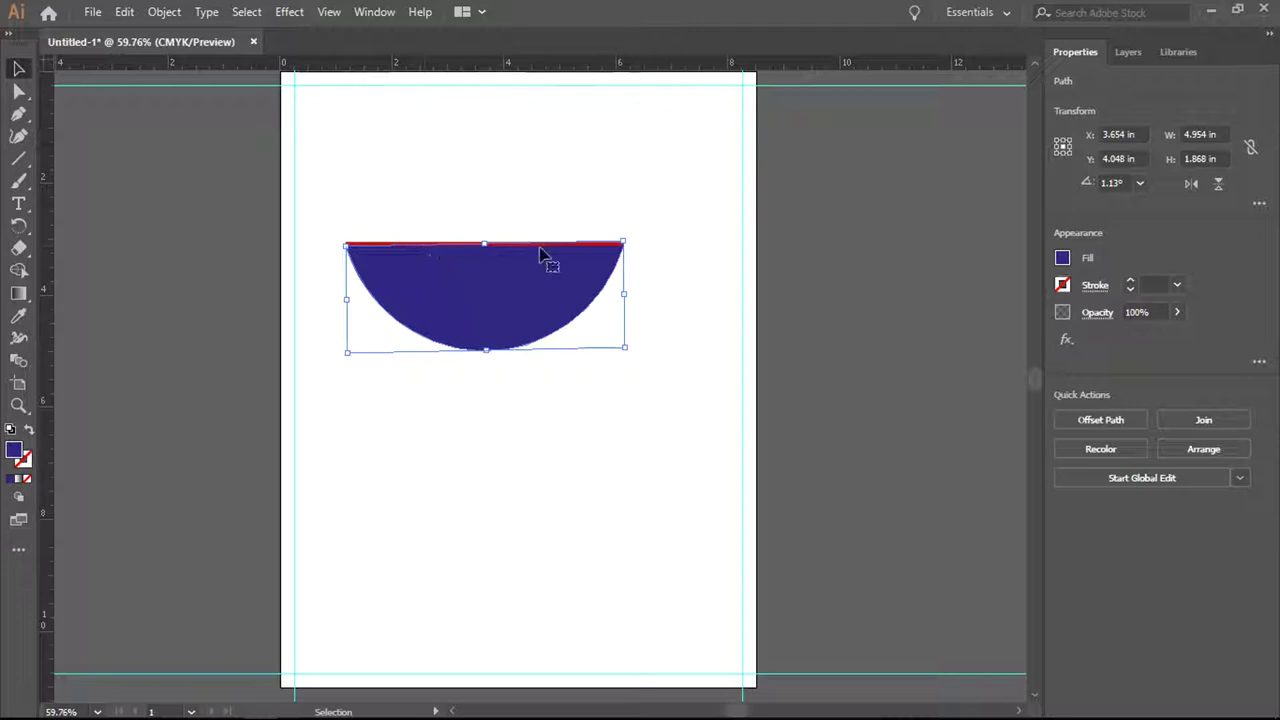
pyautogui.click(649, 265)
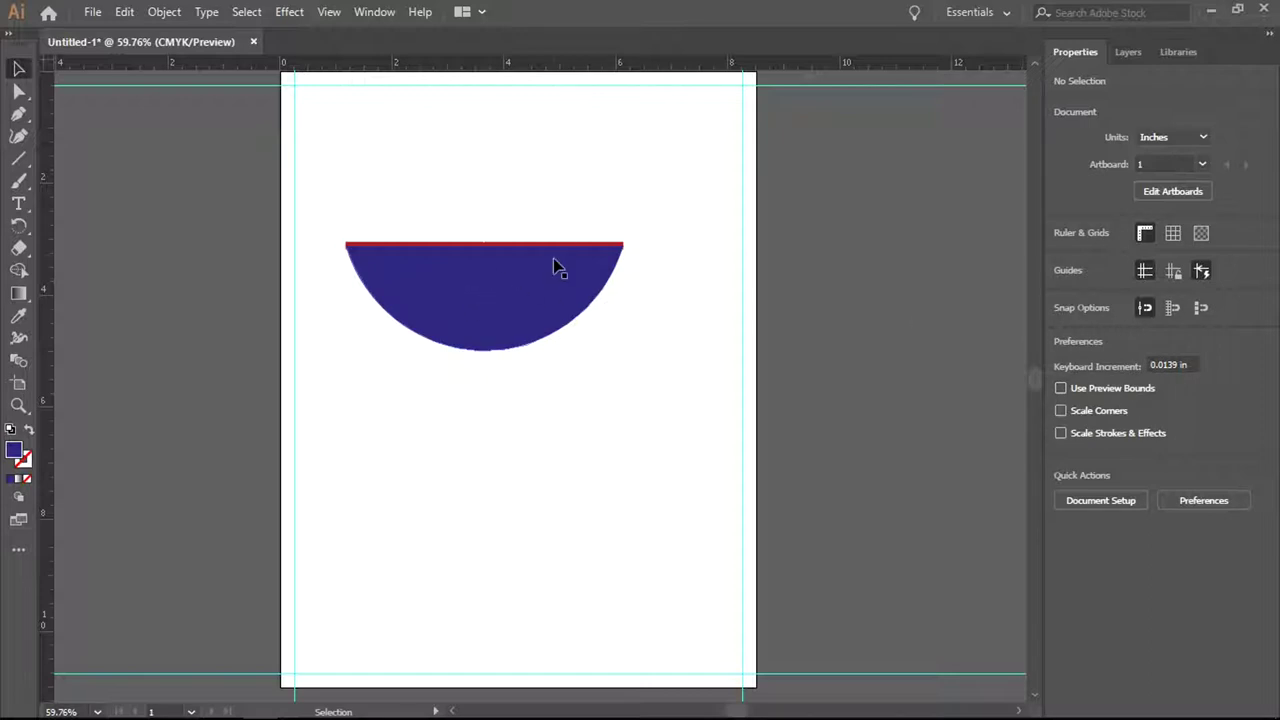
pyautogui.scroll(2, 503, 200)
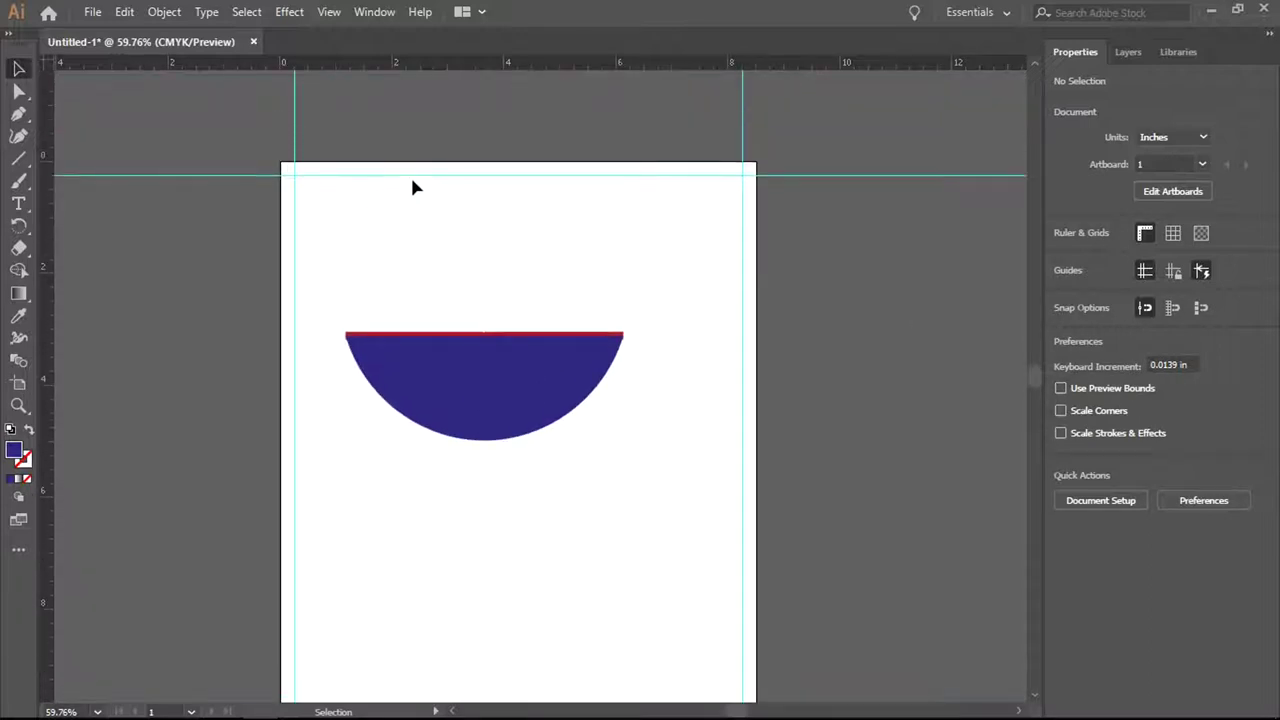
pyautogui.press('a')
pyautogui.hscroll(-1, 533, 390)
pyautogui.hscroll(2, 533, 390)
pyautogui.press('v')
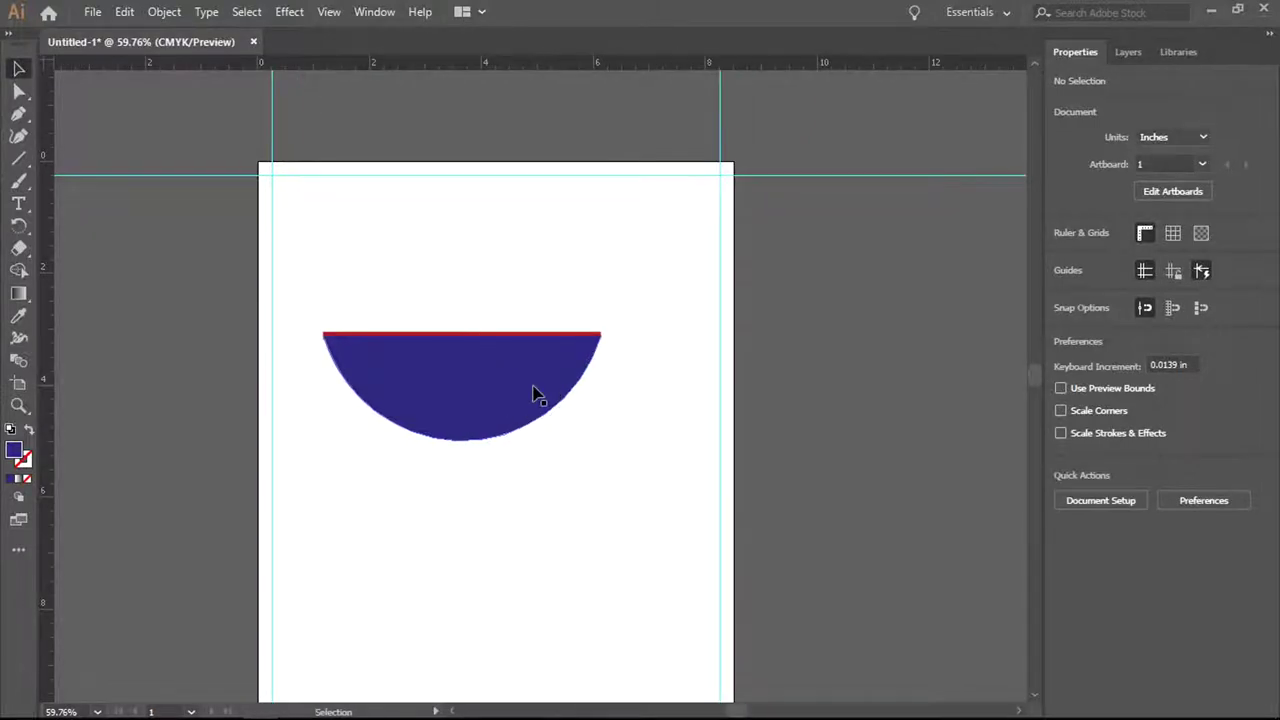
pyautogui.scroll(3, 533, 395)
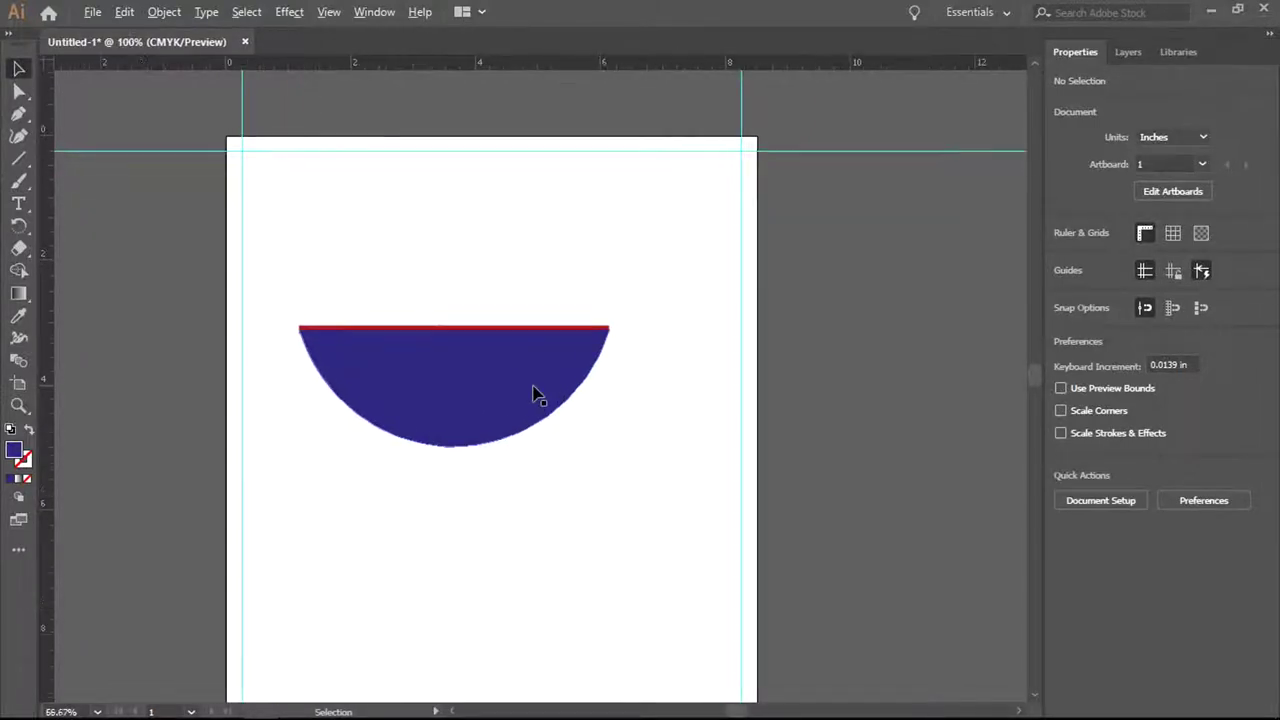
pyautogui.scroll(-2, 533, 395)
pyautogui.scroll(2, 533, 395)
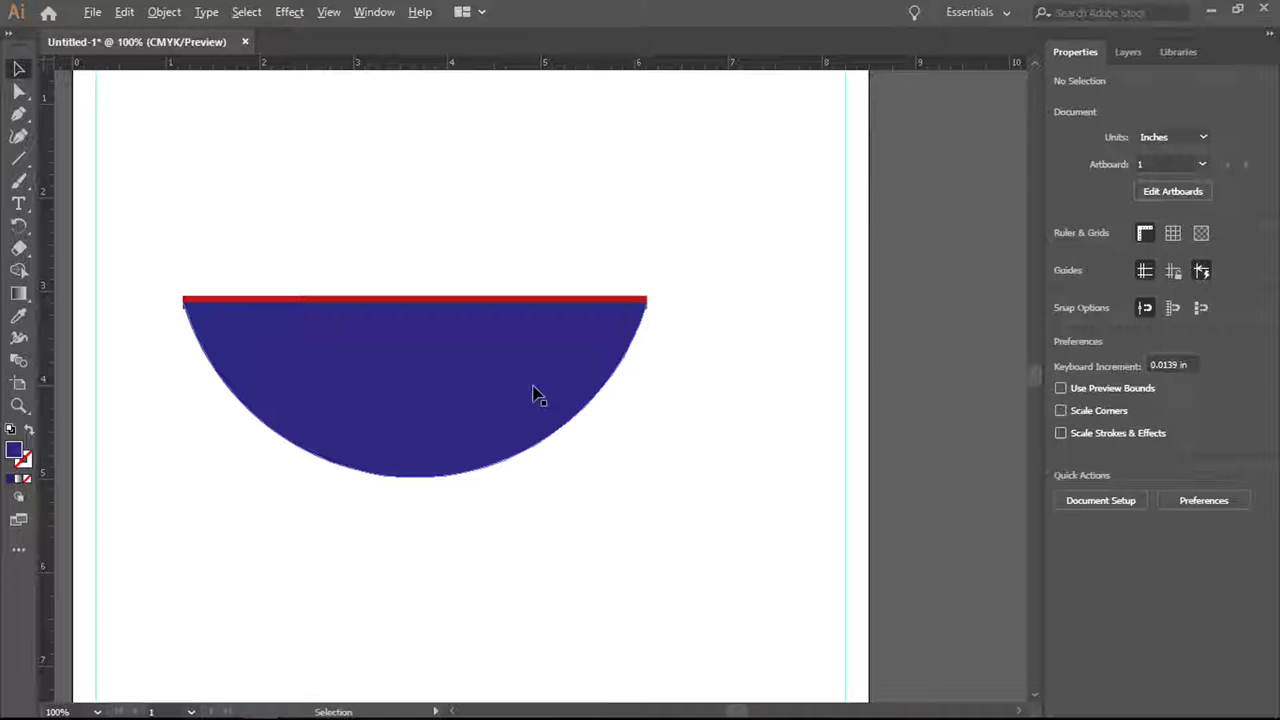
pyautogui.scroll(2, 533, 395)
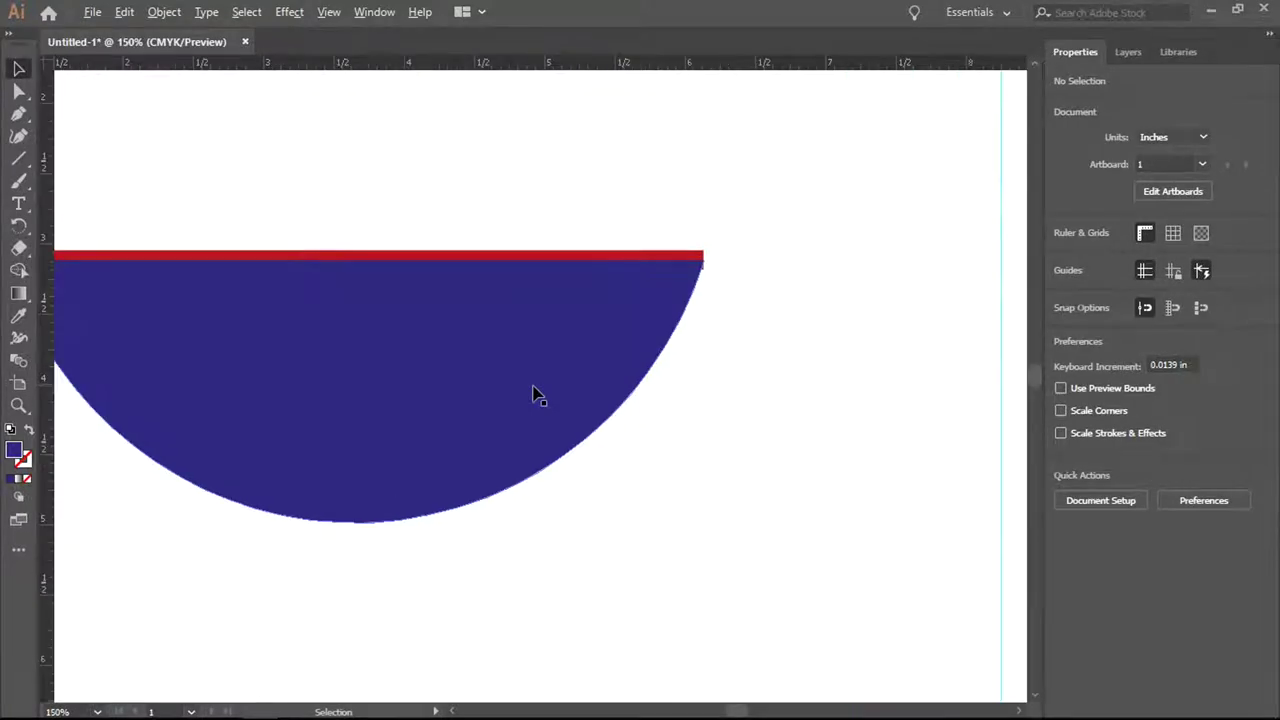
pyautogui.scroll(-2, 533, 395)
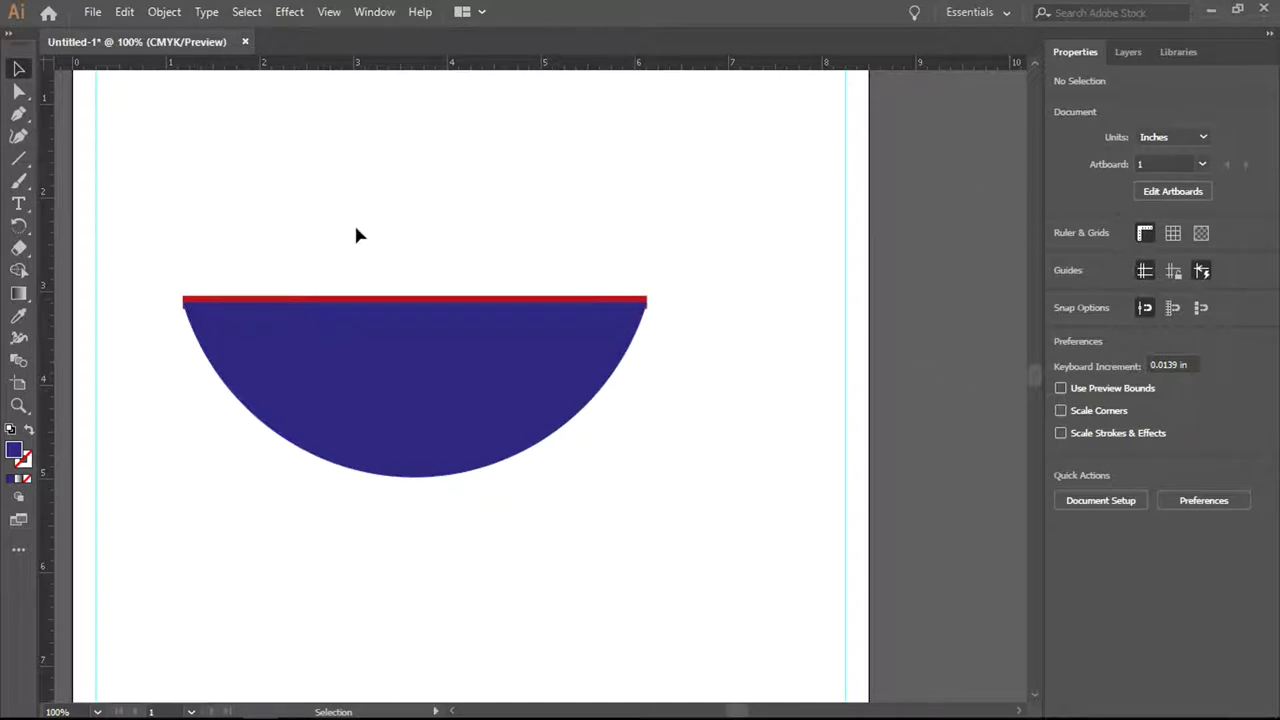
# - Draw a 3.21 × 0.52 in blue rectangle bar above the bowl
pyautogui.click(20, 163)
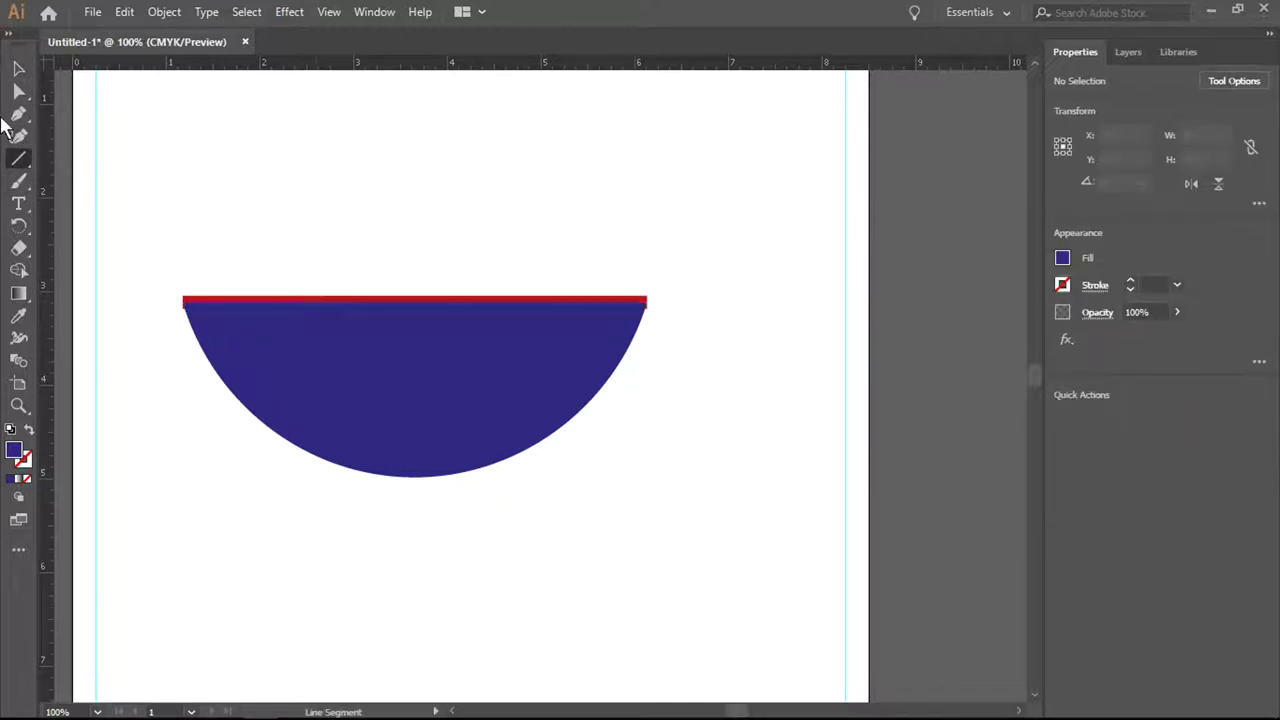
pyautogui.click(18, 92)
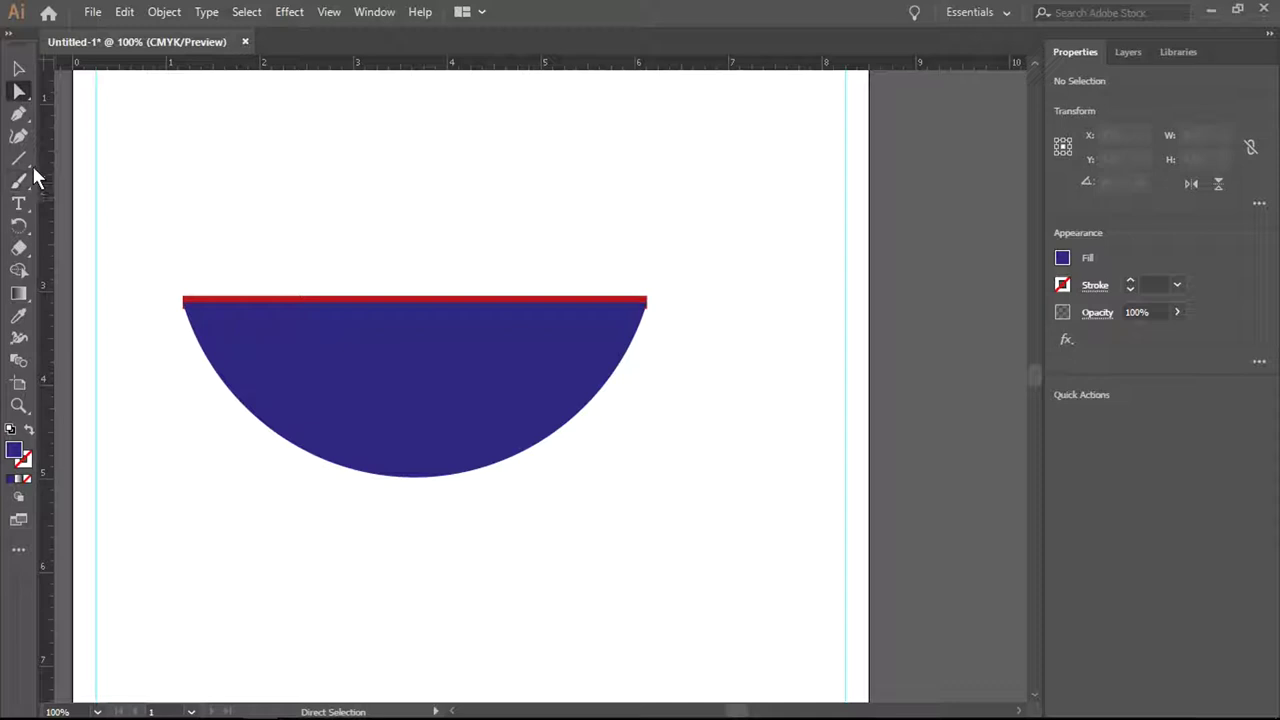
pyautogui.moveTo(31, 165); pyautogui.dragTo(140, 165)
pyautogui.moveTo(243, 152); pyautogui.dragTo(545, 201)
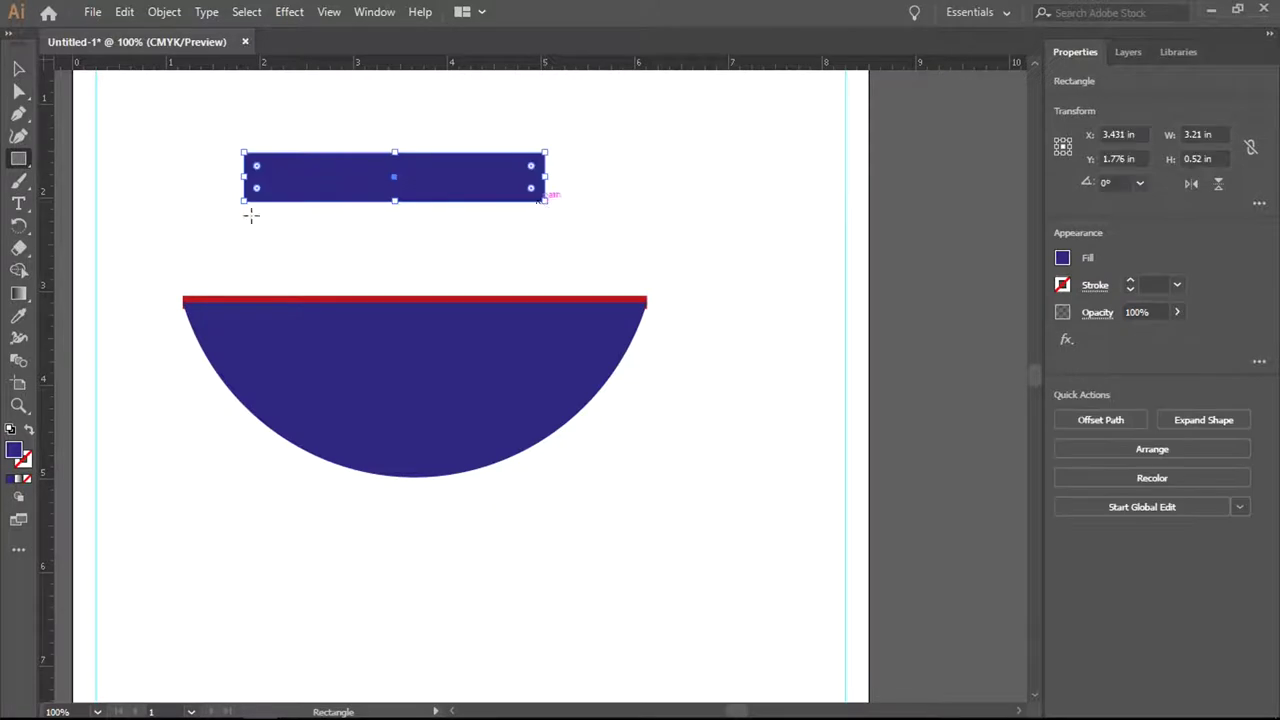
pyautogui.moveTo(31, 168)
pyautogui.mouseDown()
pyautogui.moveTo(263, 280)
pyautogui.moveTo(236, 255)
pyautogui.mouseUp()
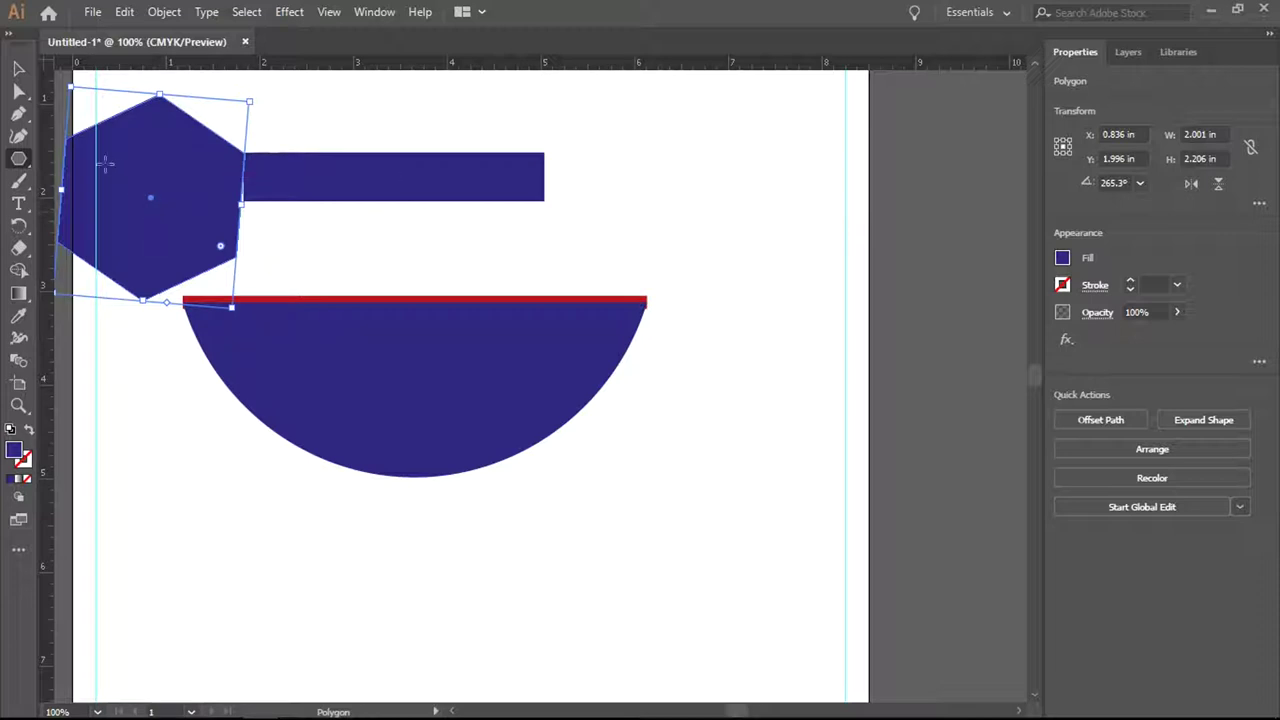
# - Drag the hexagon to the bar's right end and rotate it to 270°
pyautogui.press('a')
pyautogui.click(20, 68)
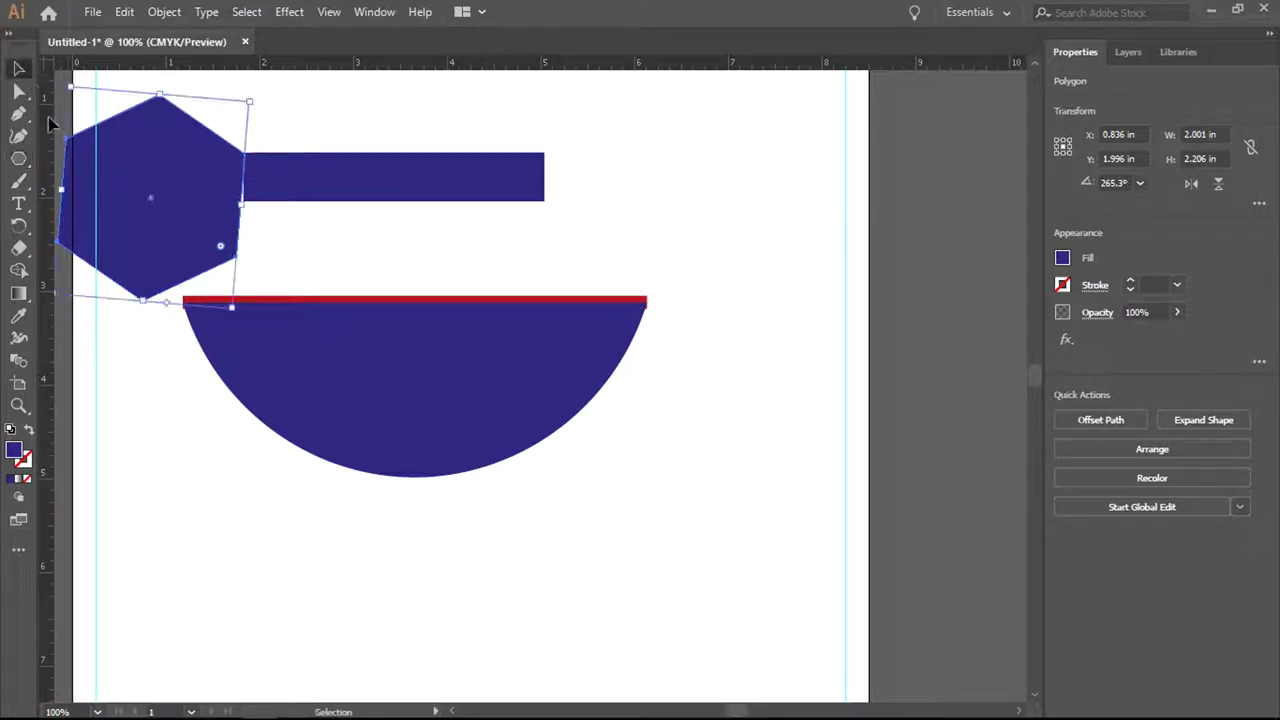
pyautogui.moveTo(143, 212); pyautogui.dragTo(619, 213)
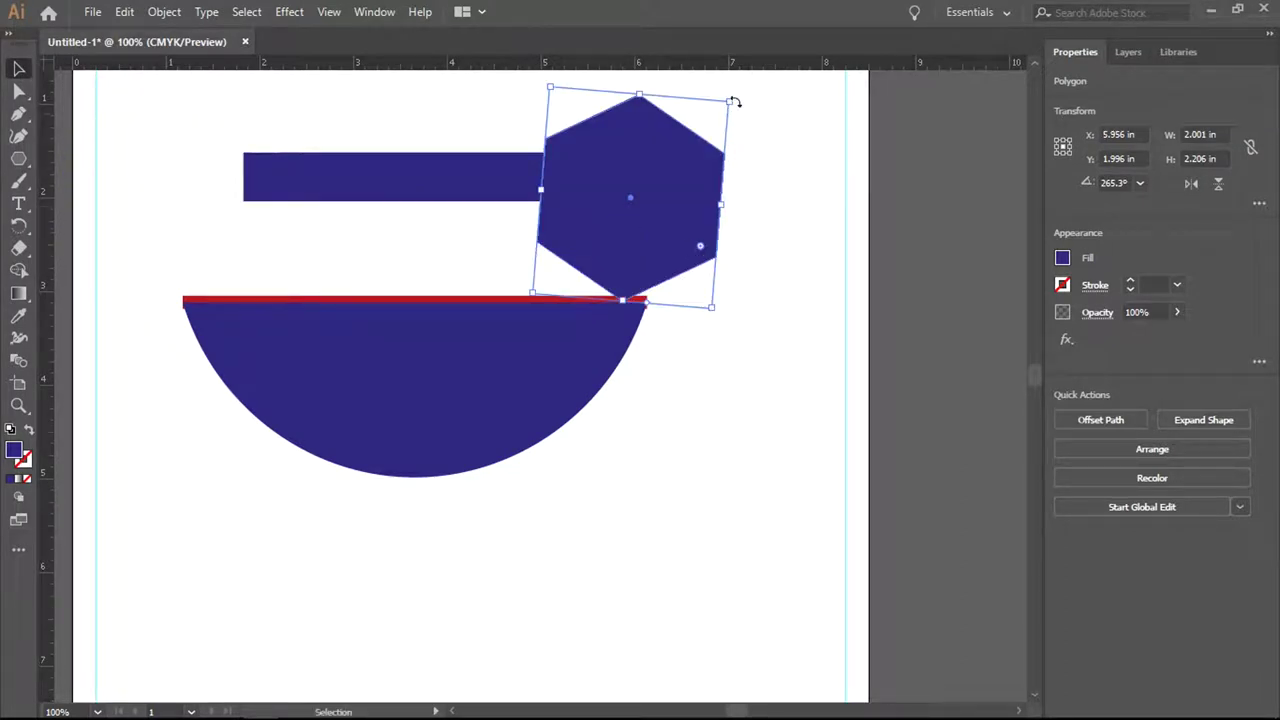
pyautogui.moveTo(733, 103); pyautogui.dragTo(722, 95)
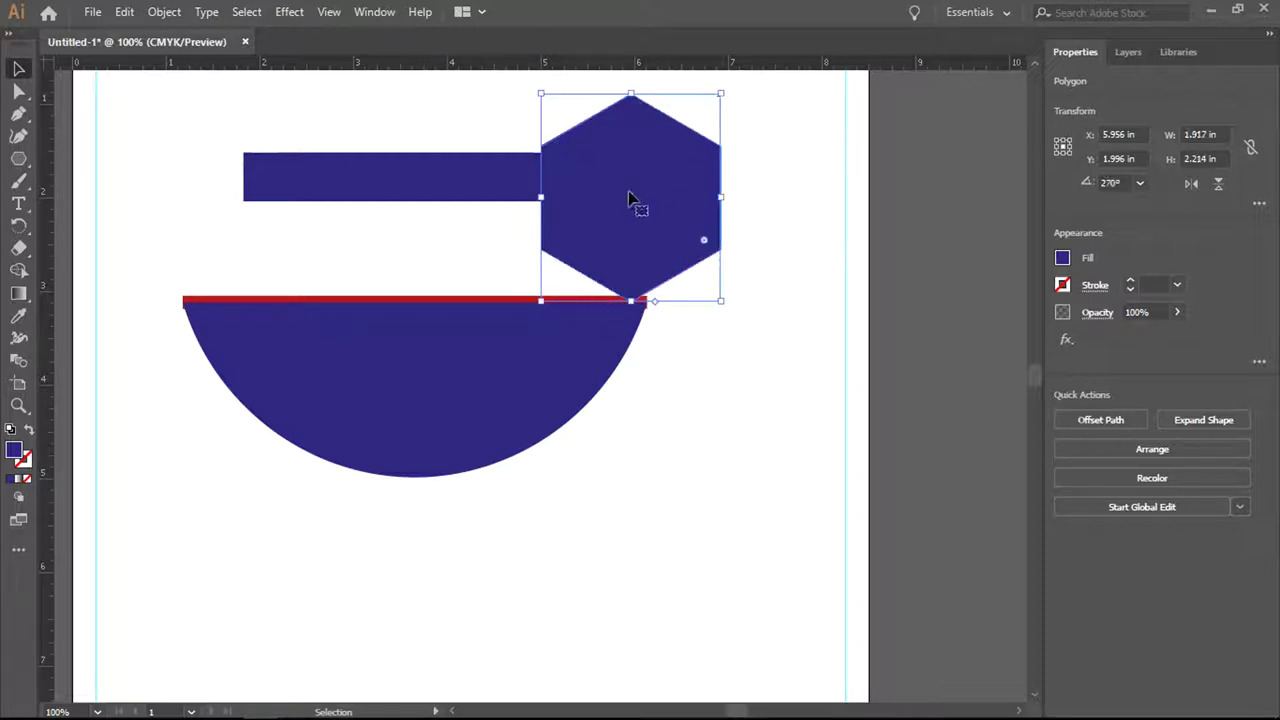
# - Fill the hexagon with red
pyautogui.click(1063, 259)
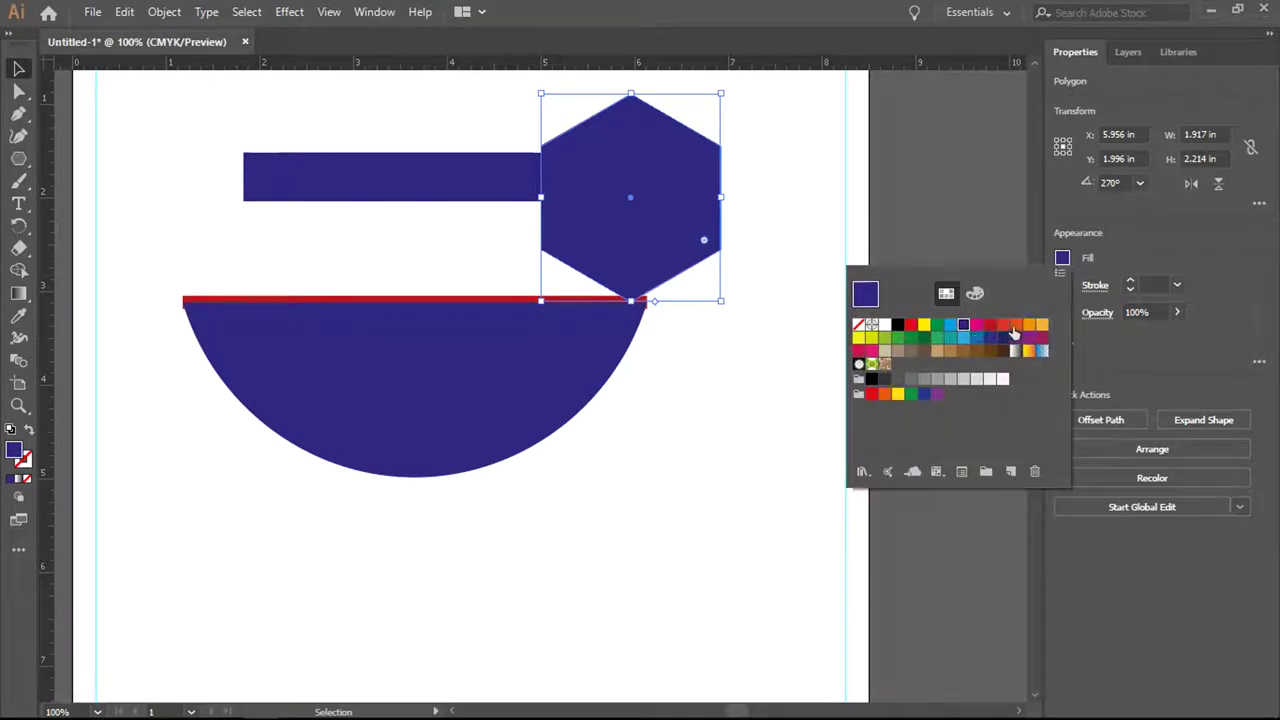
pyautogui.click(1002, 326)
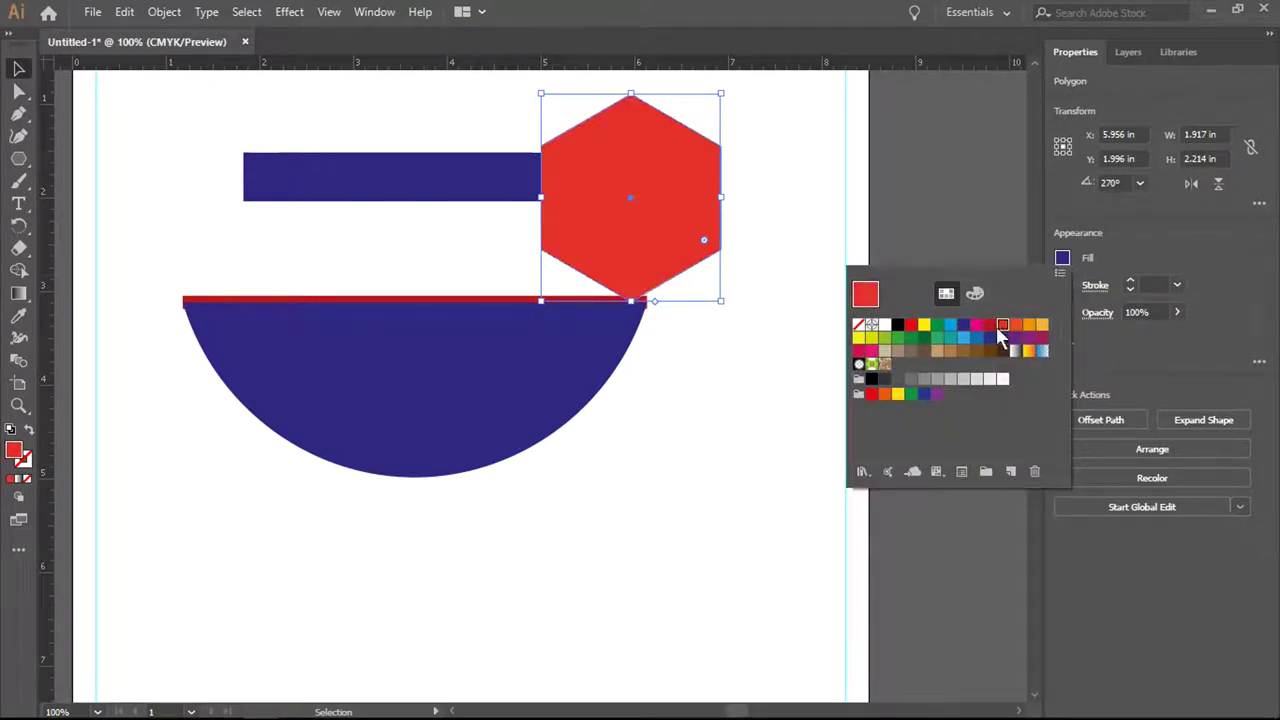
pyautogui.click(1097, 288)
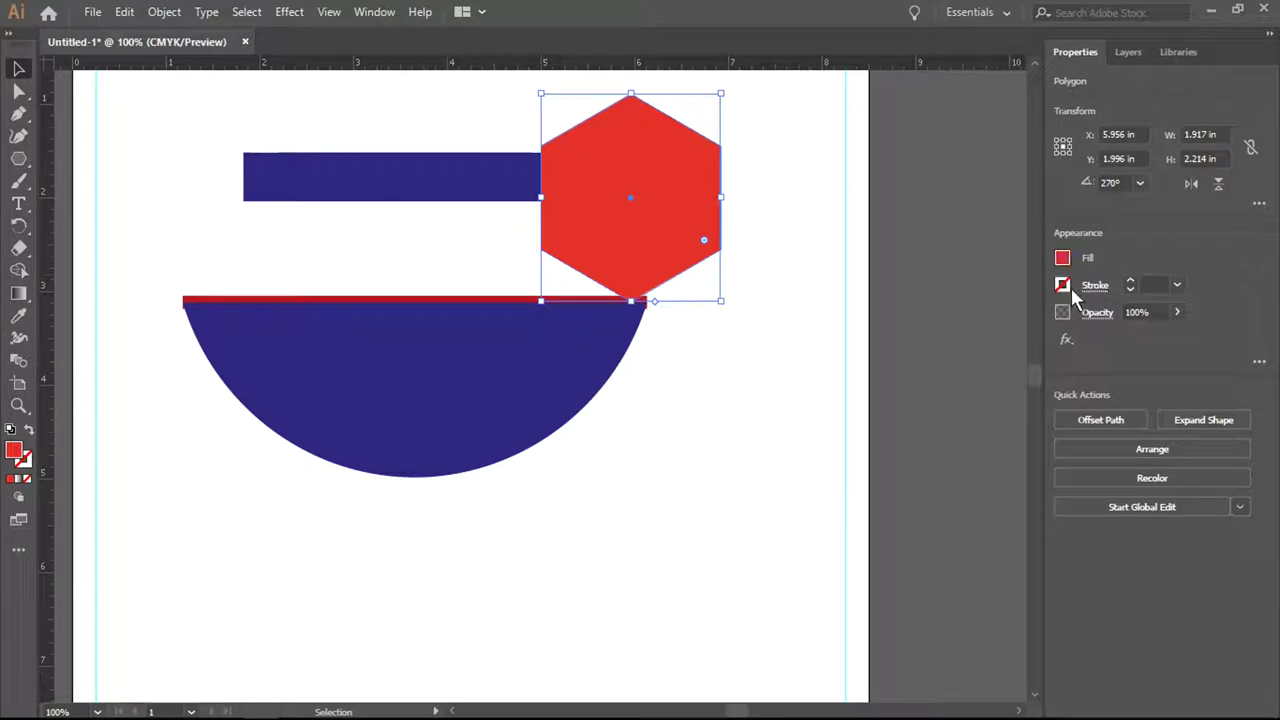
# - Give the hexagon an 11 pt darker red outline and deselect it
pyautogui.click(1093, 287)
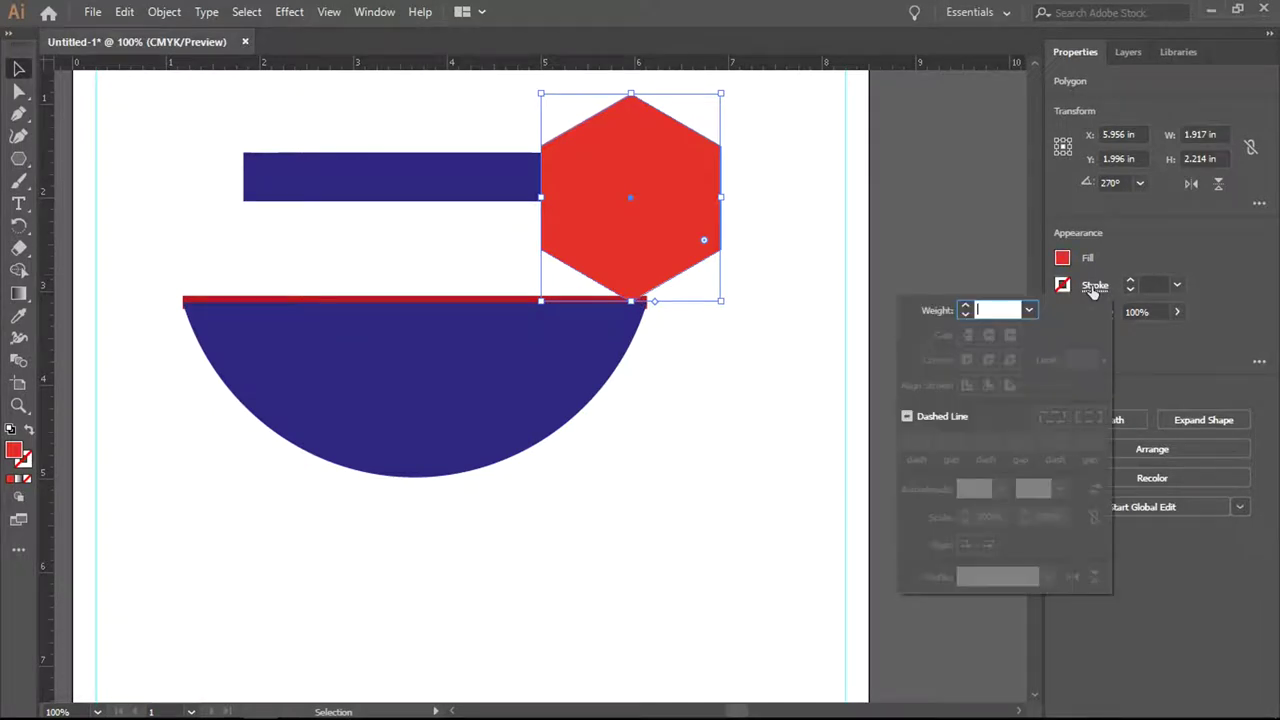
pyautogui.click(1029, 311)
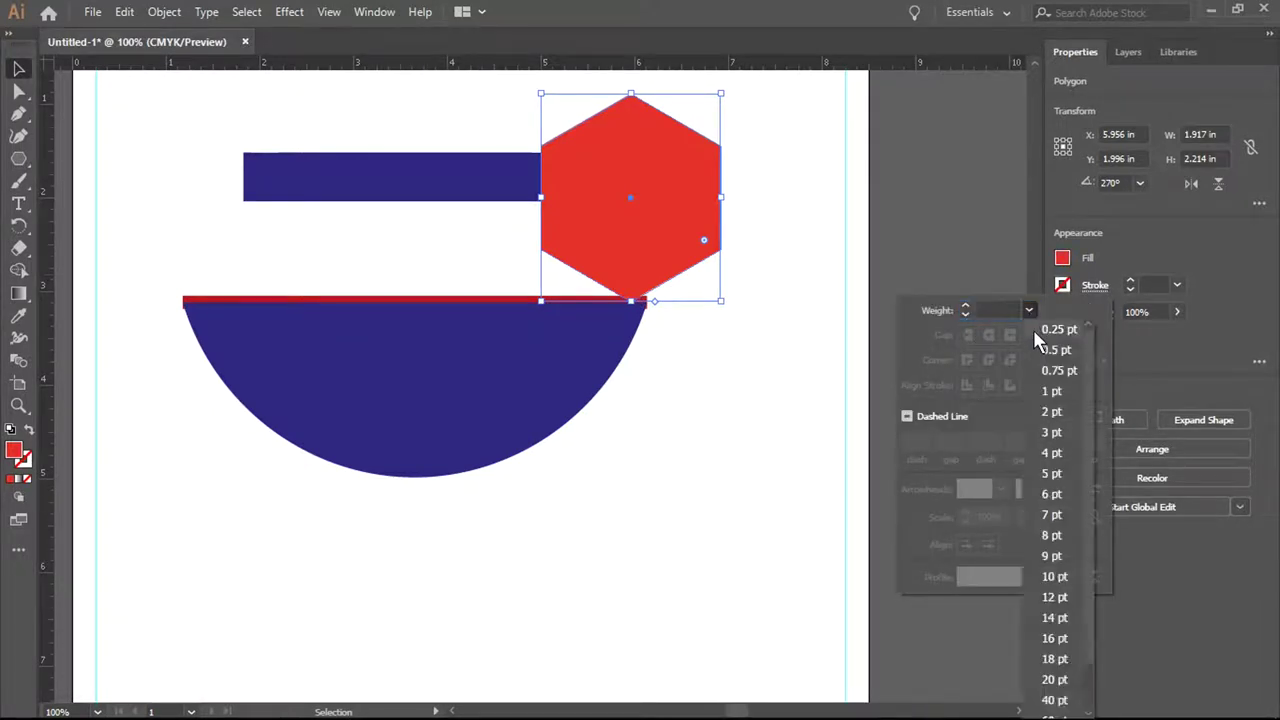
pyautogui.click(1054, 413)
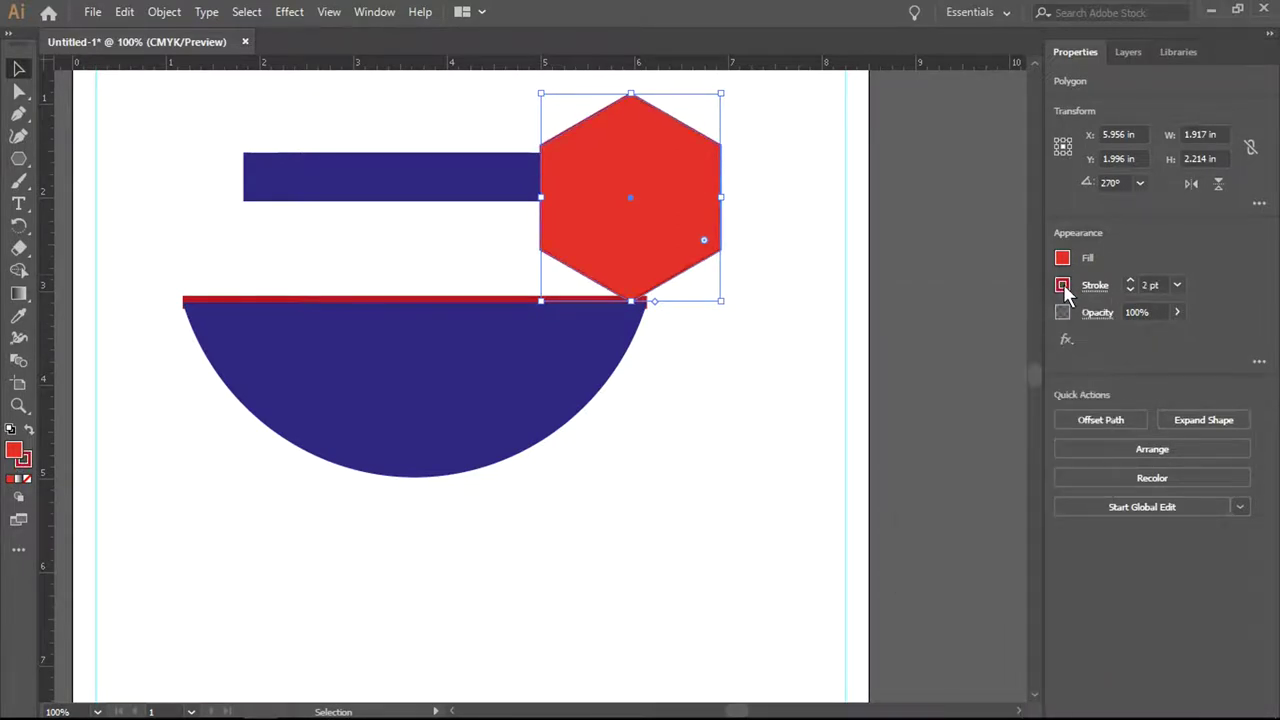
pyautogui.click(1129, 281)
pyautogui.click(1129, 281)
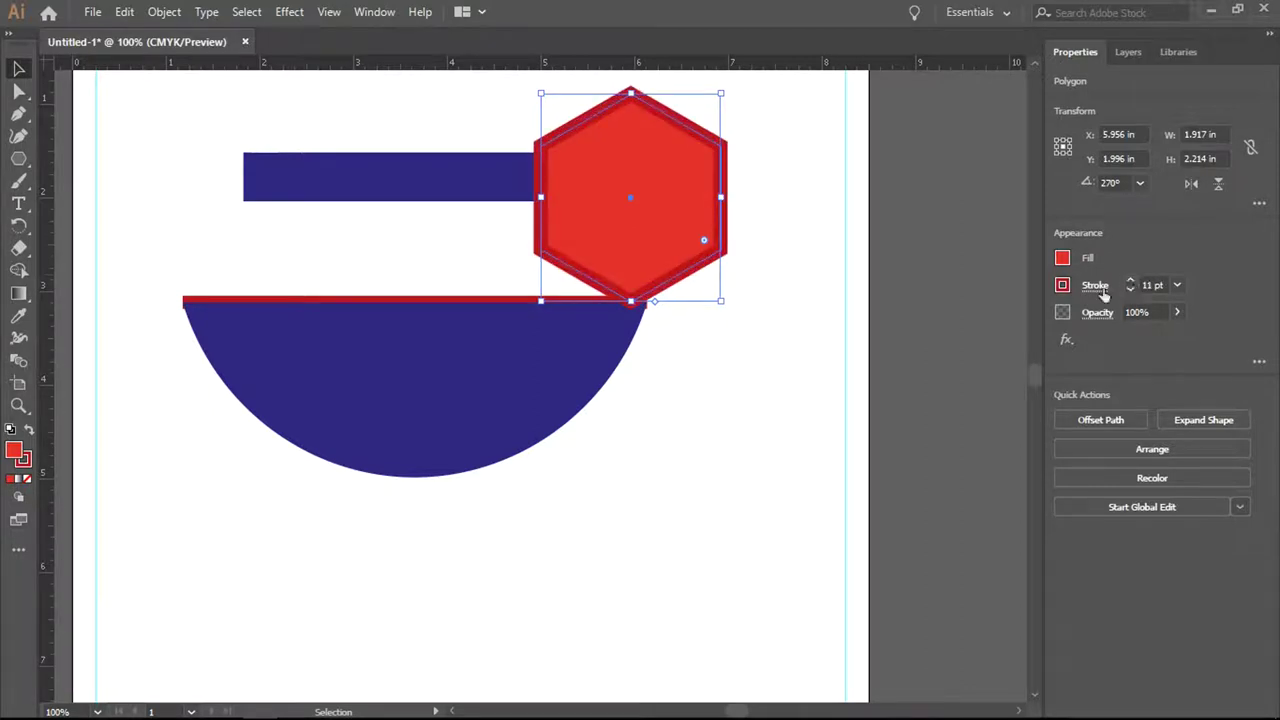
pyautogui.click(688, 438)
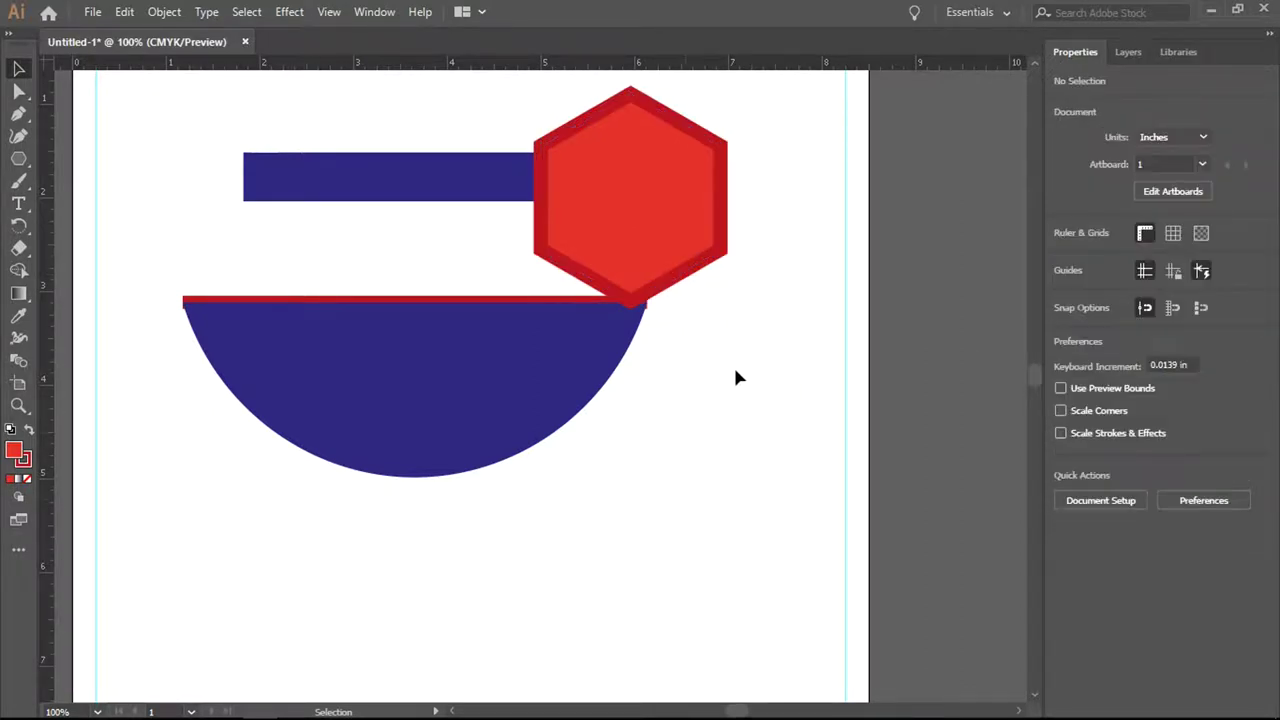
pyautogui.rightClick(444, 299)
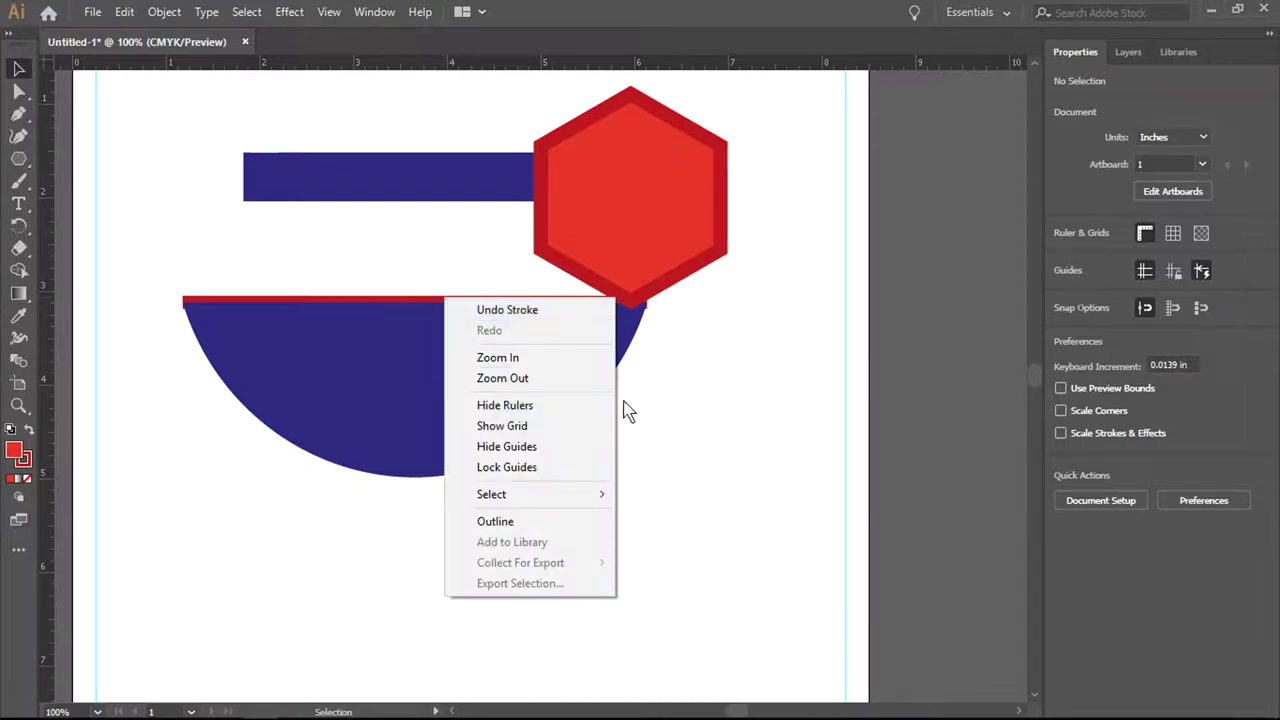
pyautogui.moveTo(571, 497)
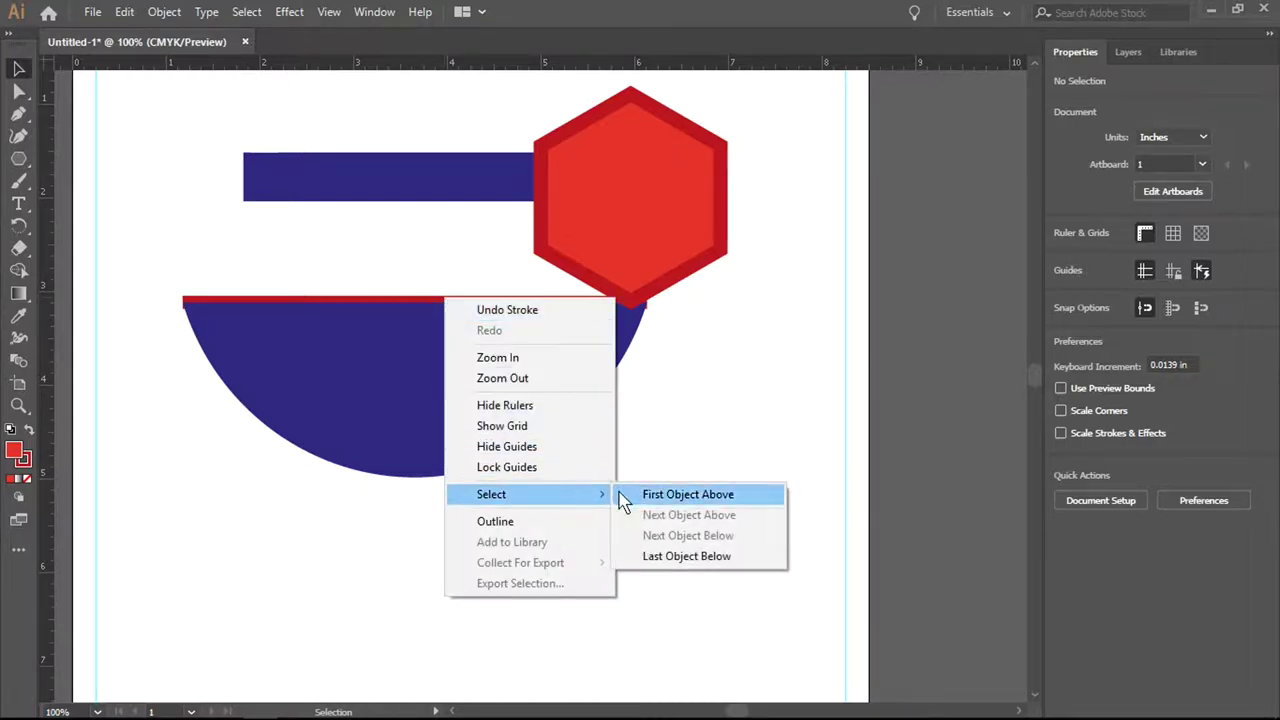
pyautogui.click(825, 442)
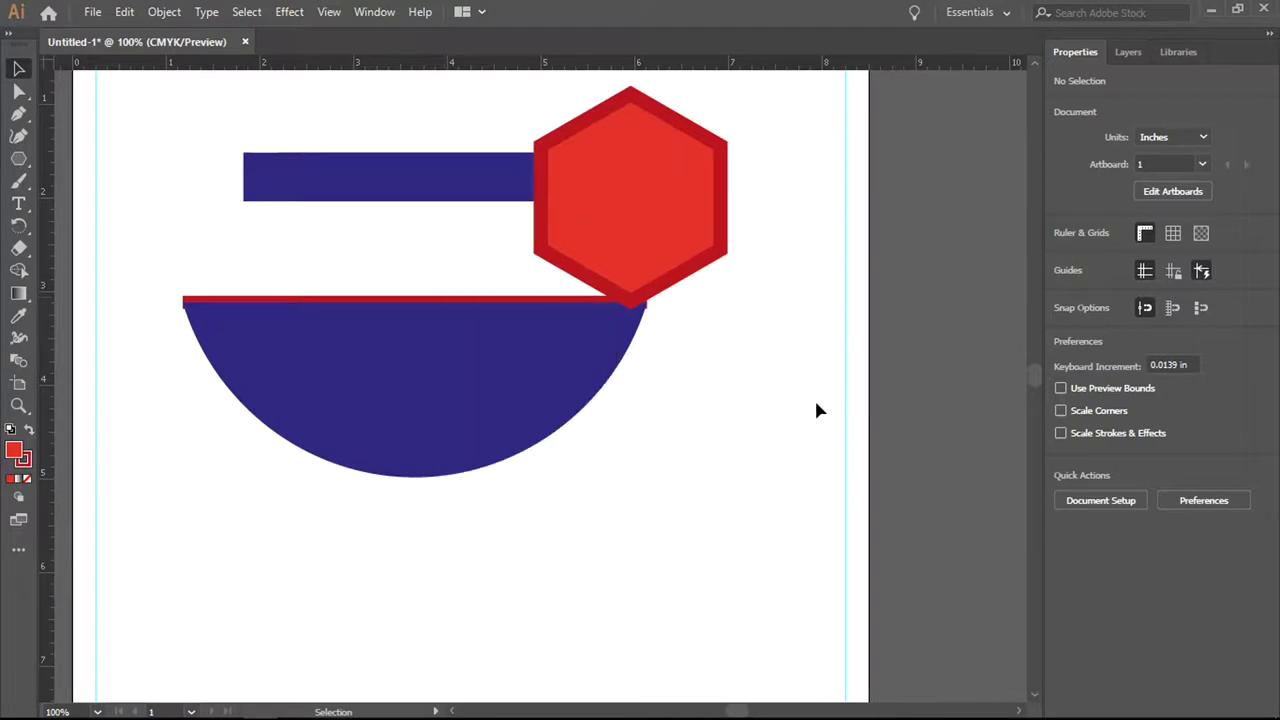
pyautogui.rightClick(497, 311)
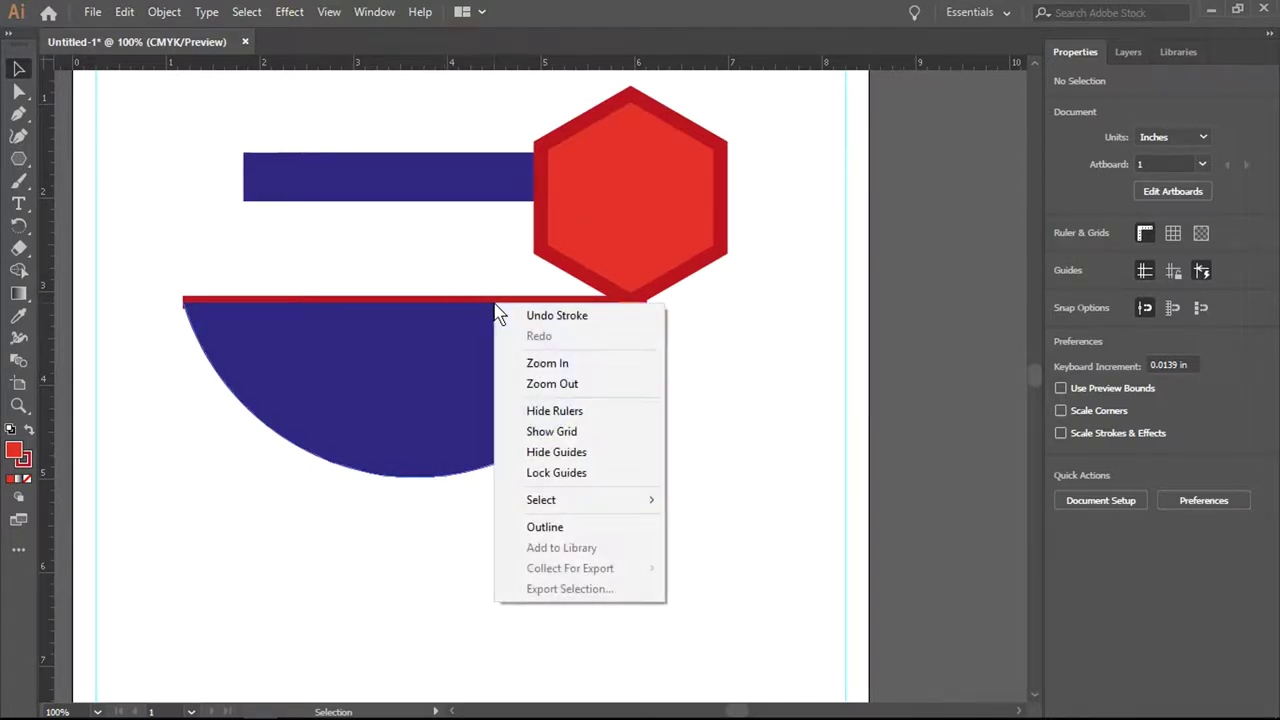
pyautogui.click(553, 530)
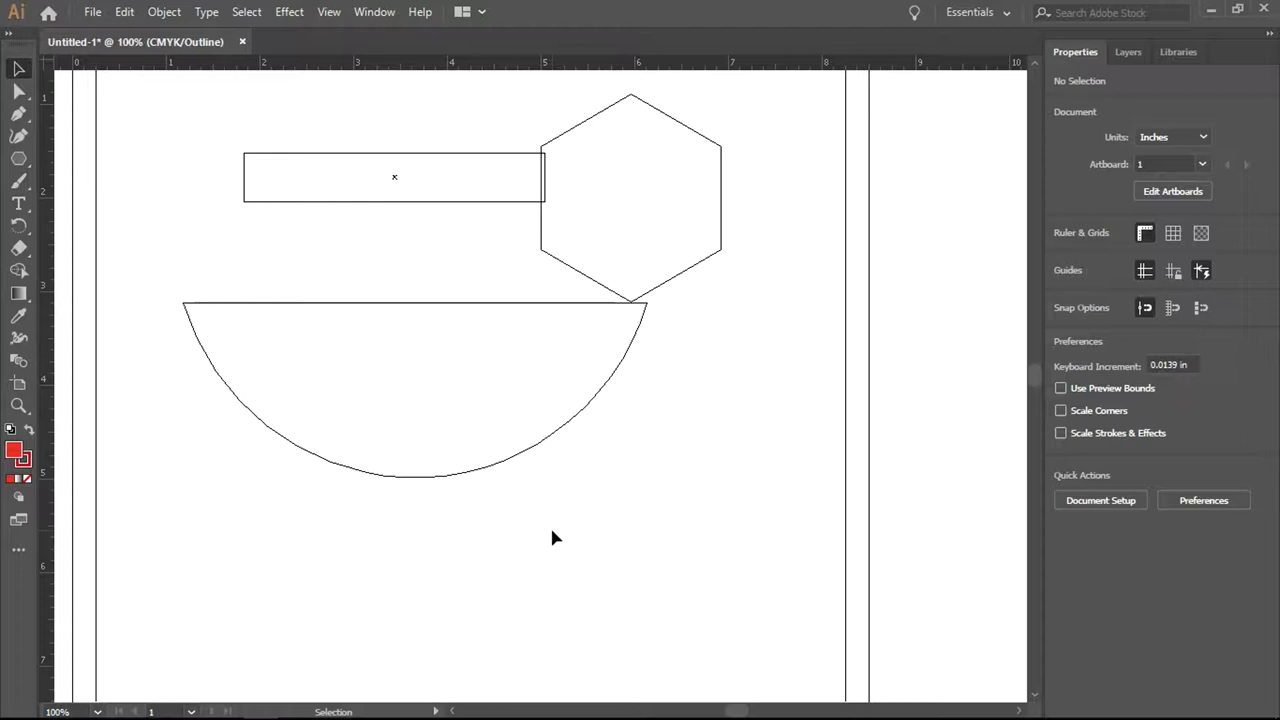
pyautogui.rightClick(552, 531)
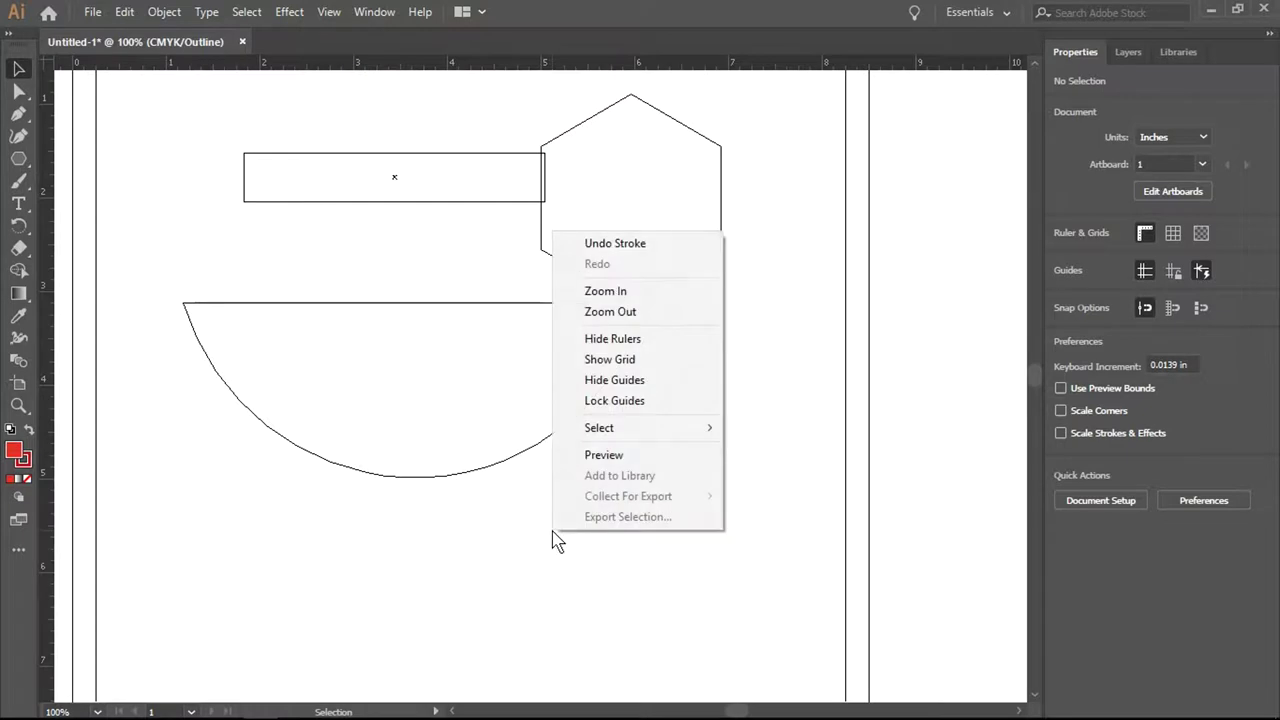
pyautogui.click(612, 457)
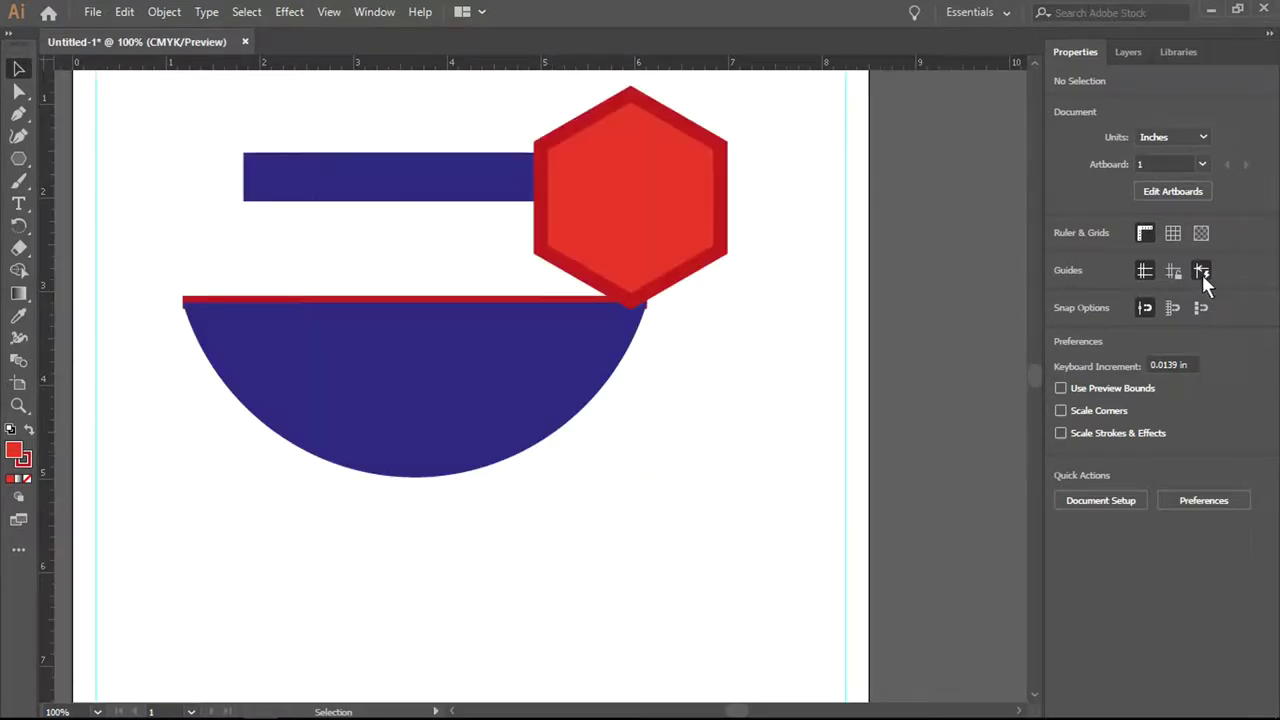